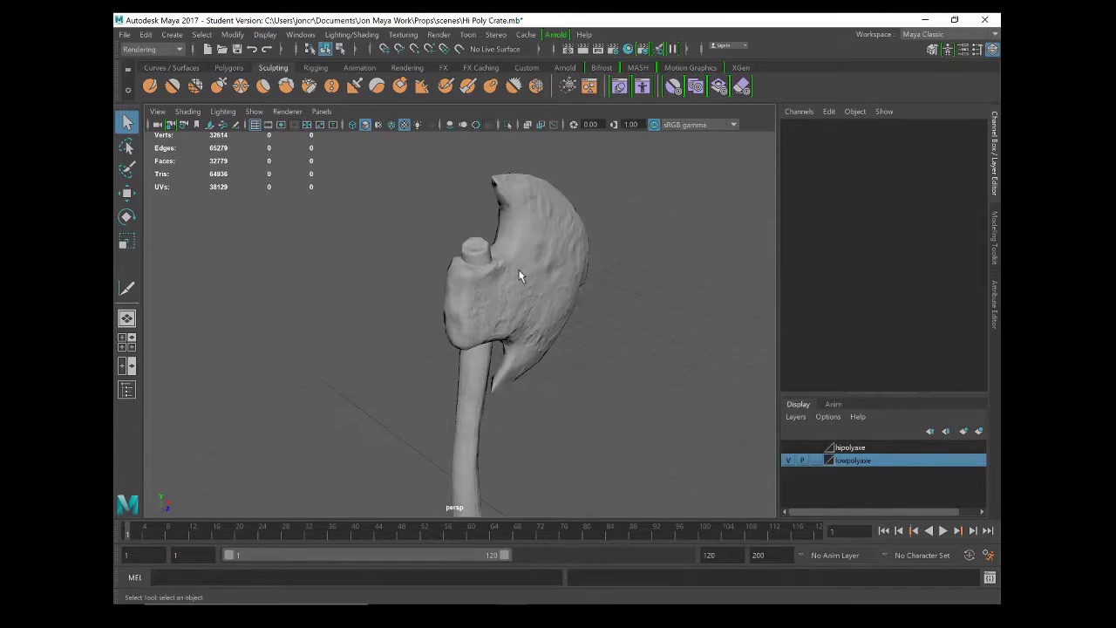
Examine the low-poly axe's head and handle from several angles, checking its polygon statistics
left_click(502, 322)
left_click_drag(493, 329, 541, 332, "alt")
left_click(563, 355)
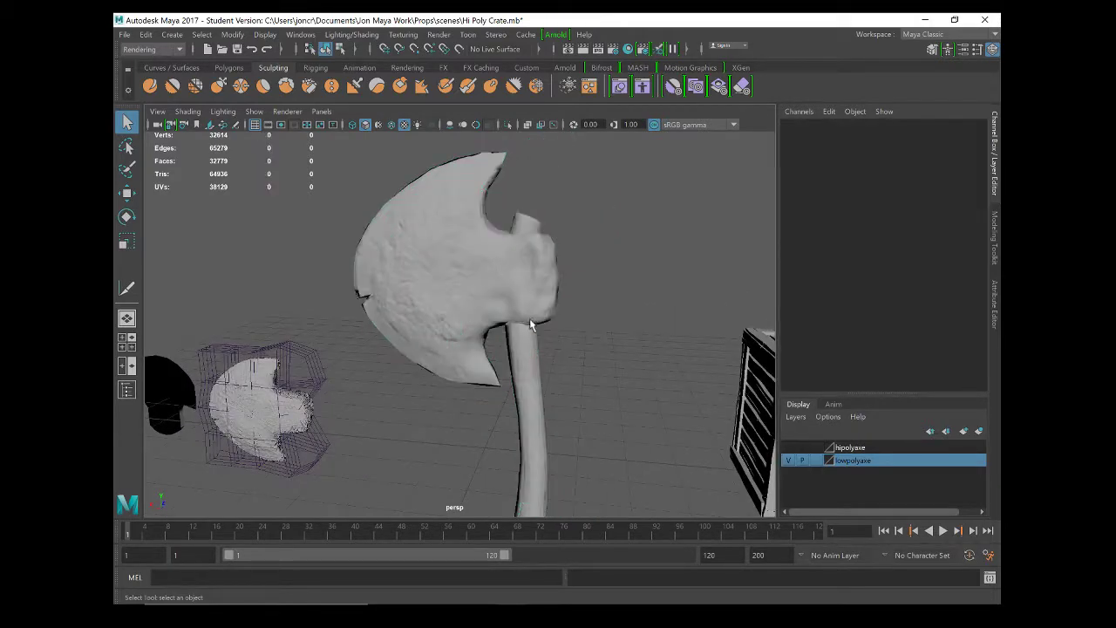
left_click(504, 343)
left_click_drag(506, 344, 523, 360, "alt")
right_click_drag(523, 360, 438, 307, "alt")
left_click_drag(425, 419, 515, 367, "alt")
middle_click_drag(514, 366, 565, 323, "alt")
left_click_drag(564, 323, 495, 334, "alt")
middle_click_drag(495, 334, 599, 362, "alt")
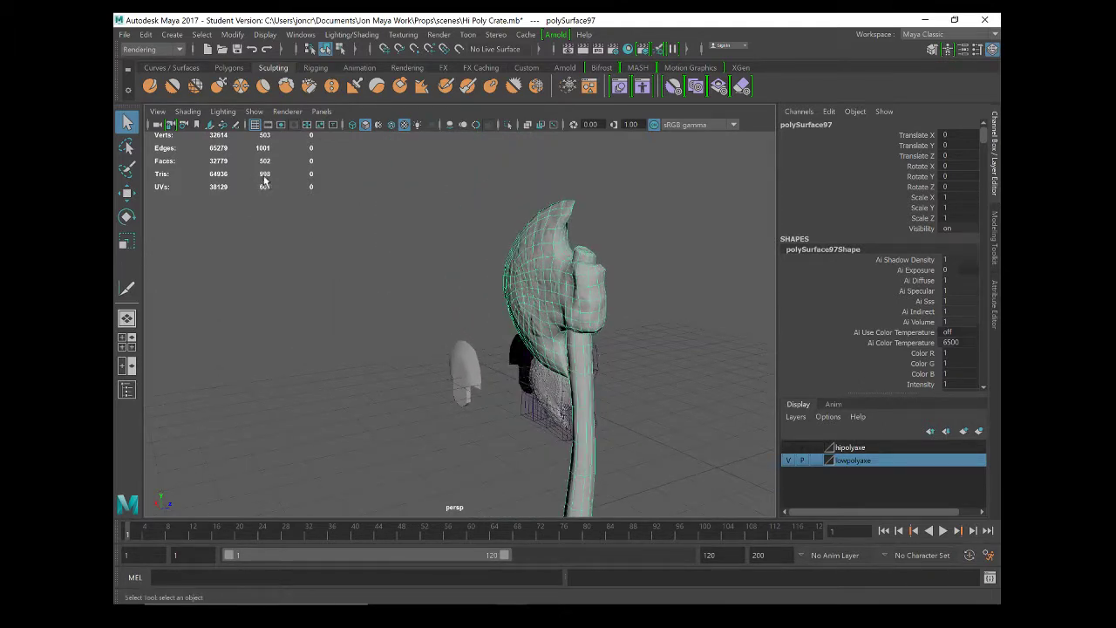
mouse_move(578, 320)
left_mouse_down("alt")
mouse_move(558, 321)
mouse_move(575, 316)
left_mouse_up("alt")
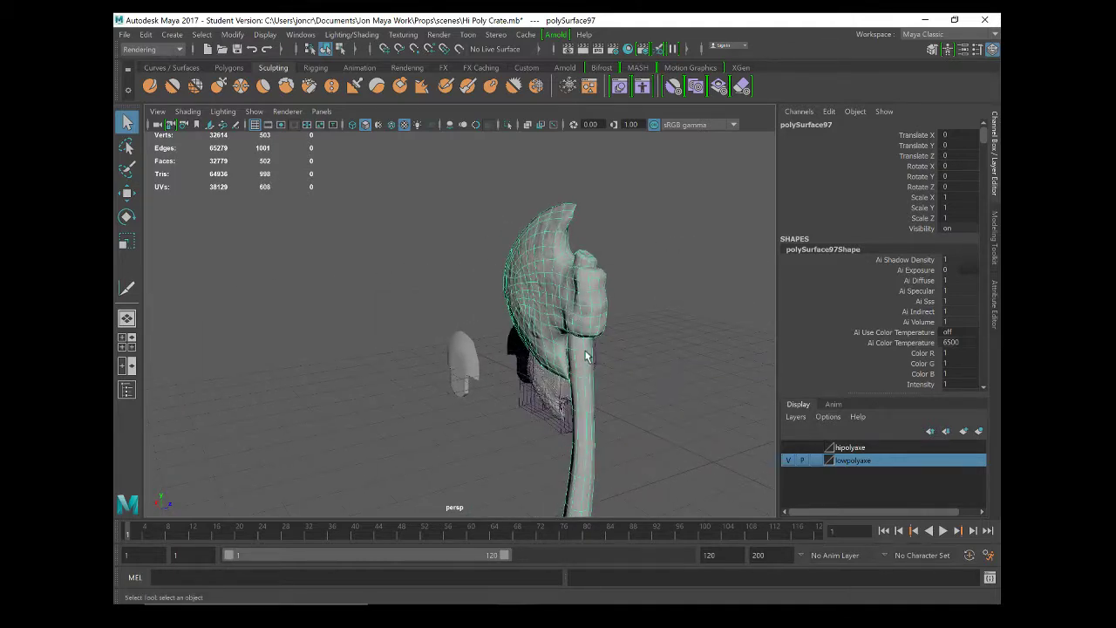
left_click_drag(586, 356, 597, 377, "alt")
left_click(748, 381)
right_click_drag(597, 377, 621, 339, "alt")
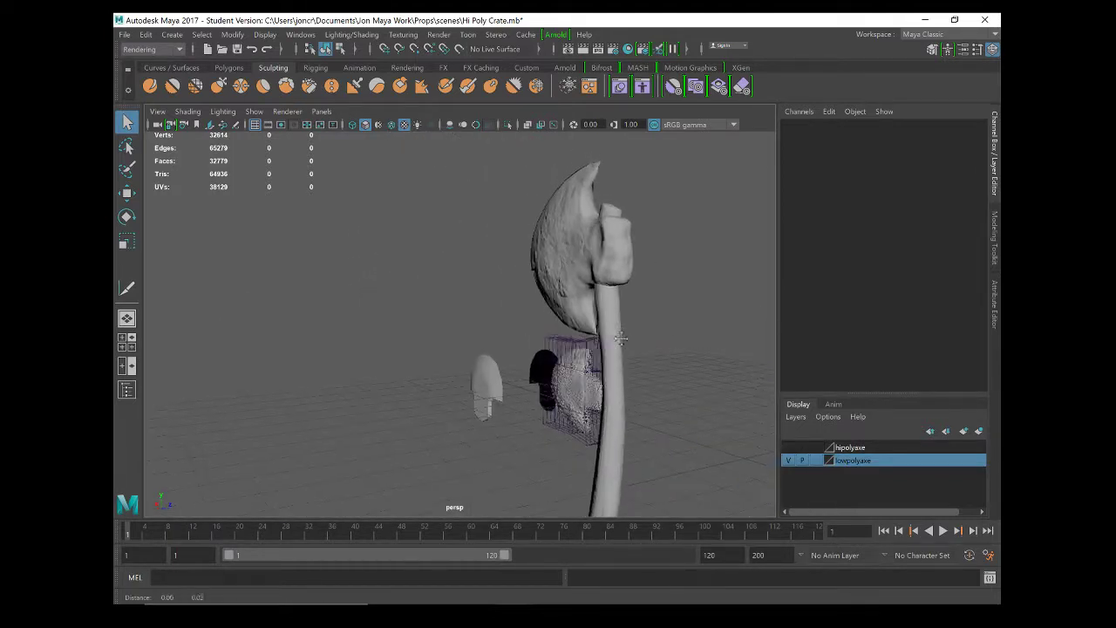
left_click_drag(621, 338, 559, 355, "alt")
right_click_drag(559, 355, 588, 348, "alt")
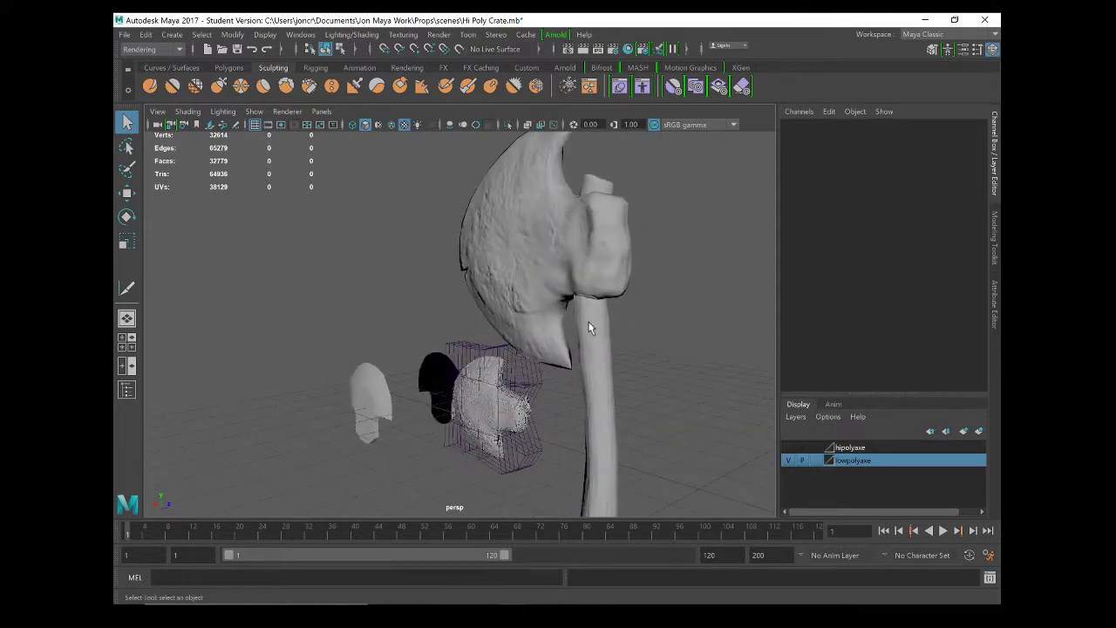
Switch the low-poly axe's selection on and off to compare its wireframe with the detailed surface
left_click(850, 461)
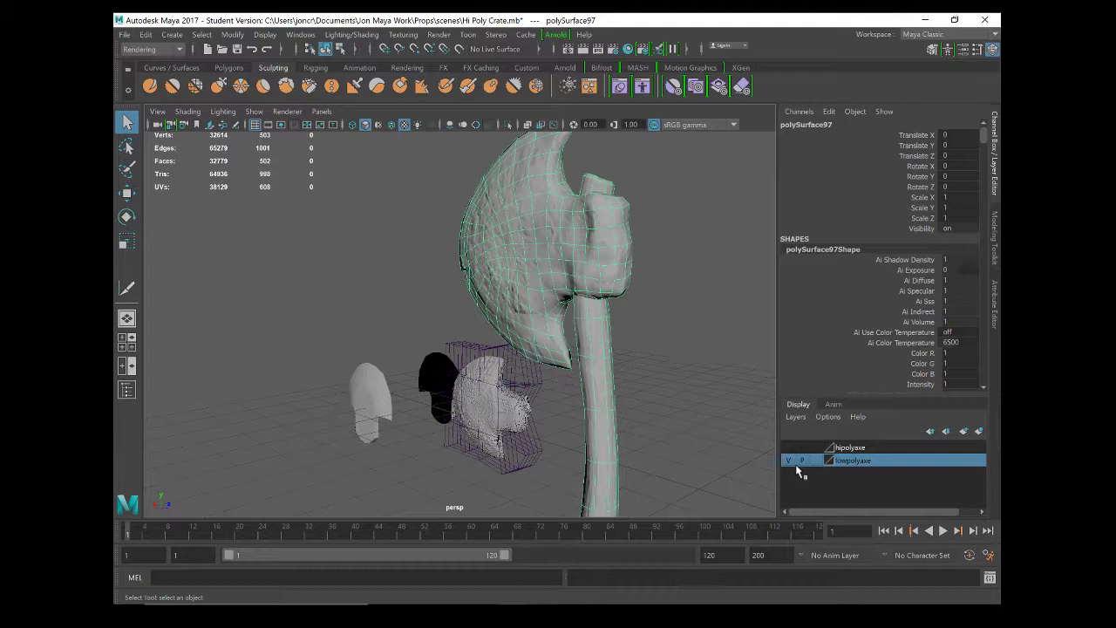
left_click_drag(639, 330, 679, 397, "alt")
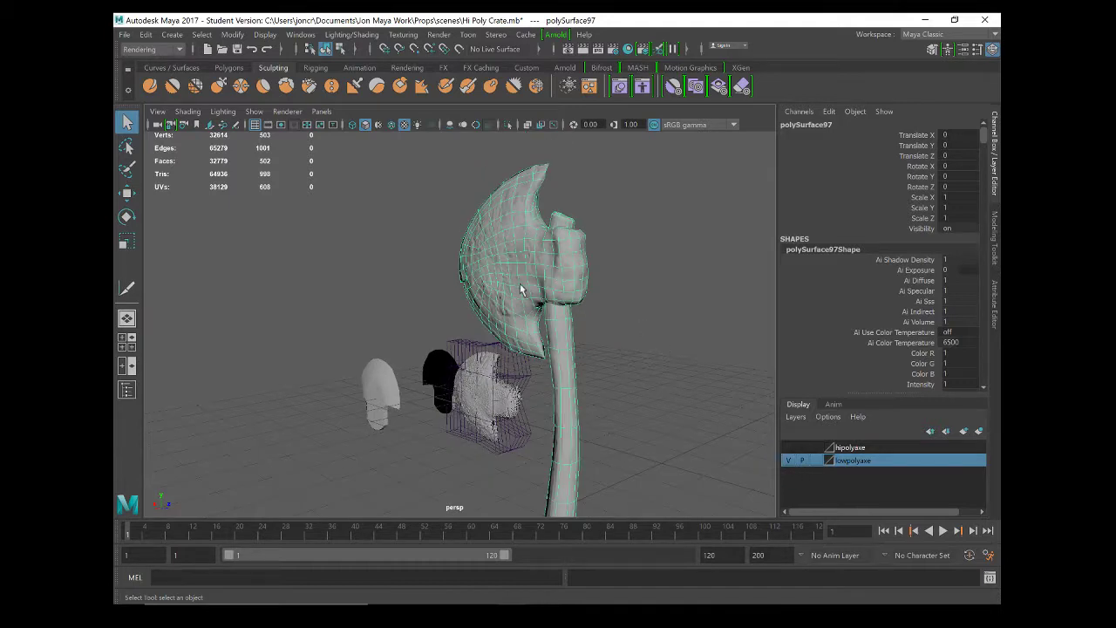
key("ctrl+z")
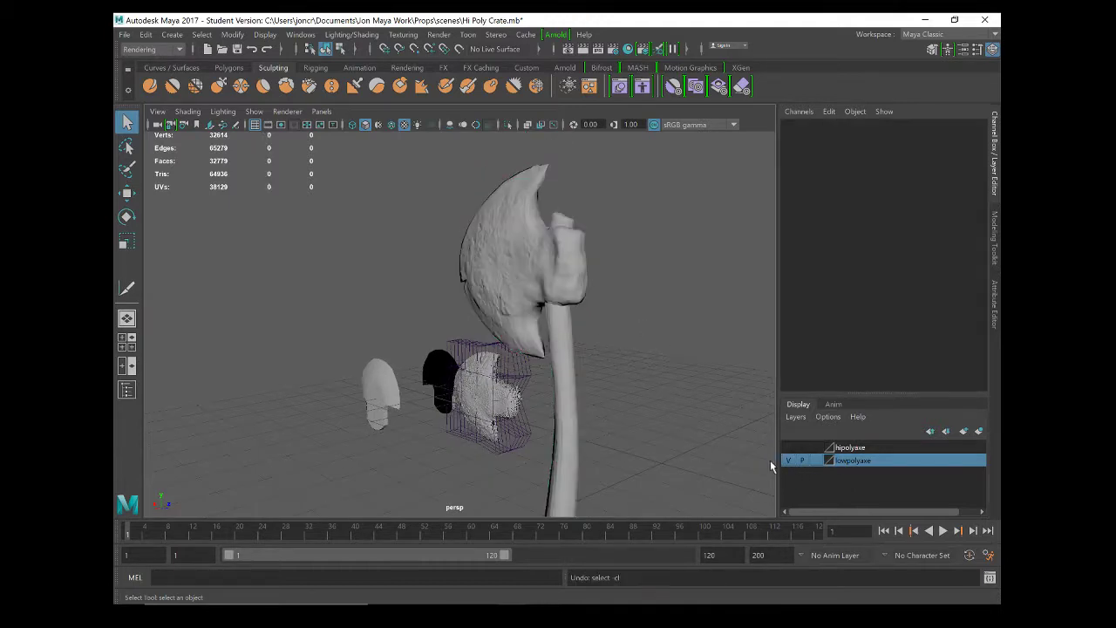
key("ctrl+z")
key("ctrl+z")
key("ctrl+z")
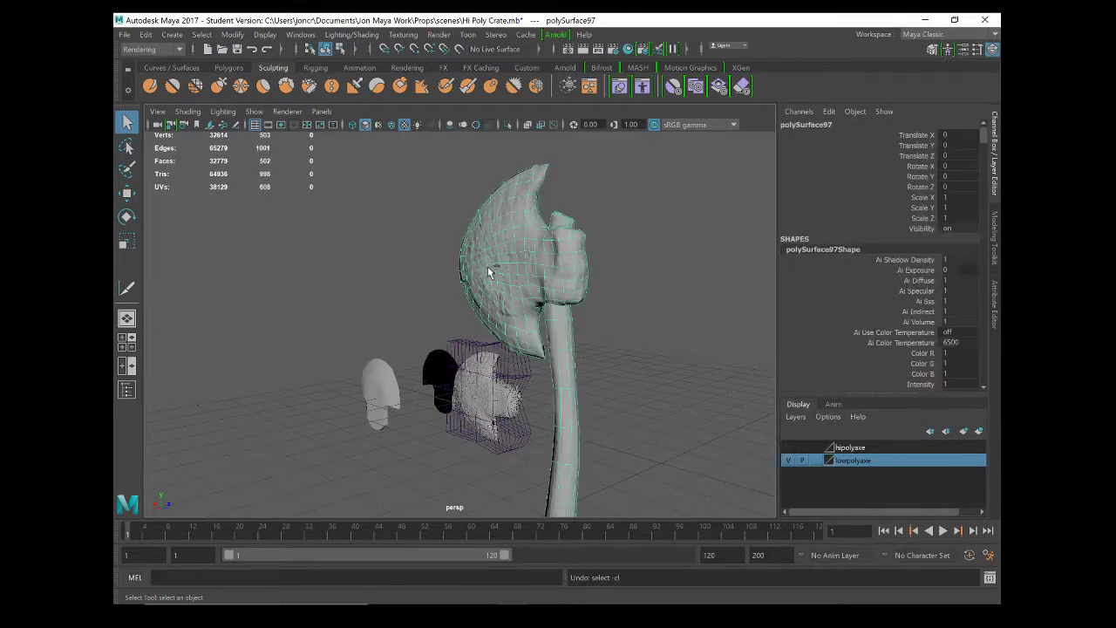
key("ctrl+z")
key("ctrl+z")
key("ctrl+z")
key("ctrl+z")
key("ctrl+z")
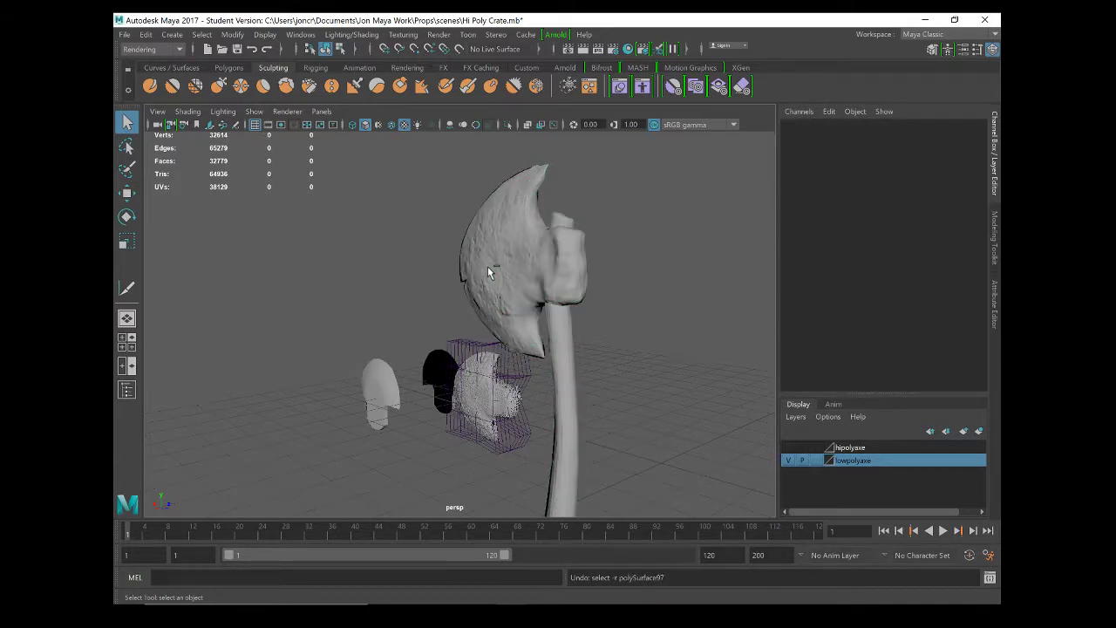
key("ctrl+z")
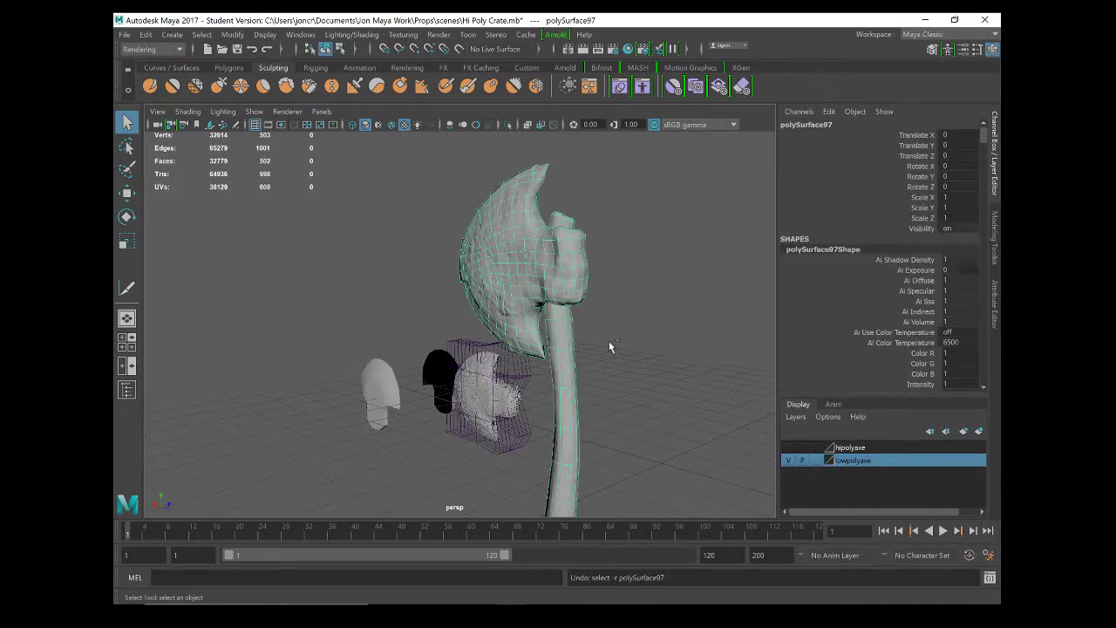
key("ctrl+z")
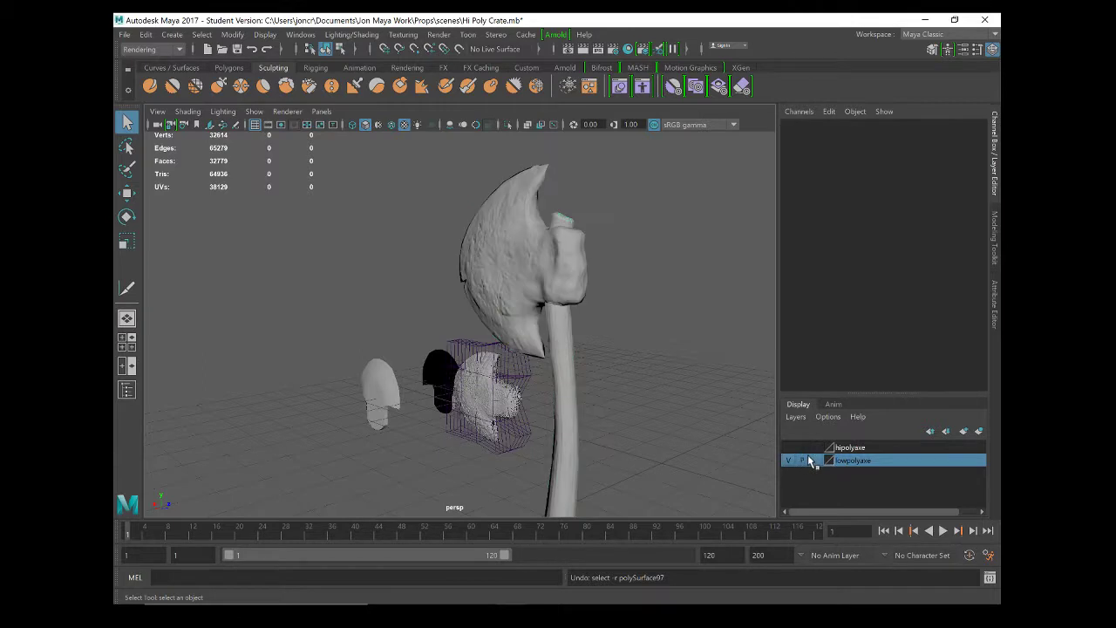
key("ctrl+z")
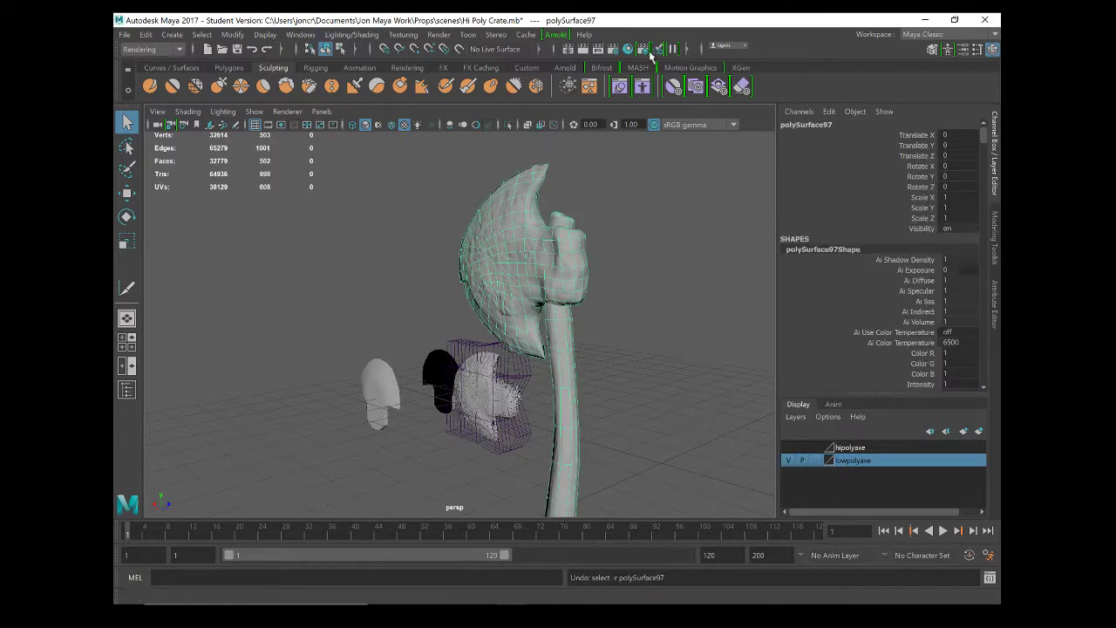
Open the Hypershade and inspect the lambert2 and lambert1 materials
left_click(629, 50)
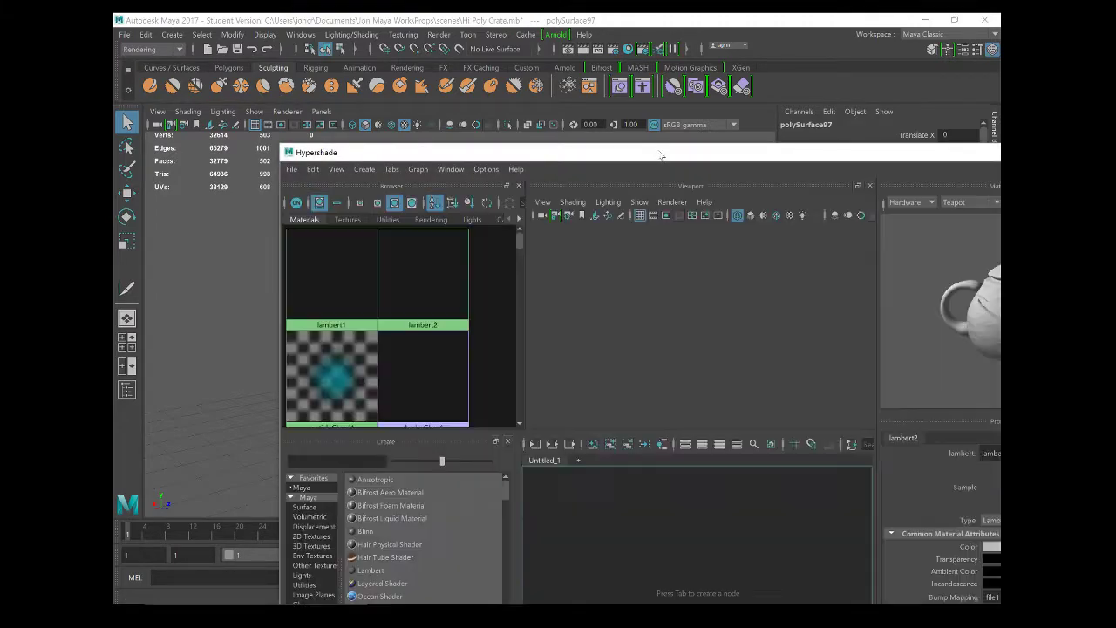
left_click_drag(661, 155, 582, 96)
scroll(345, 305, "down", 1)
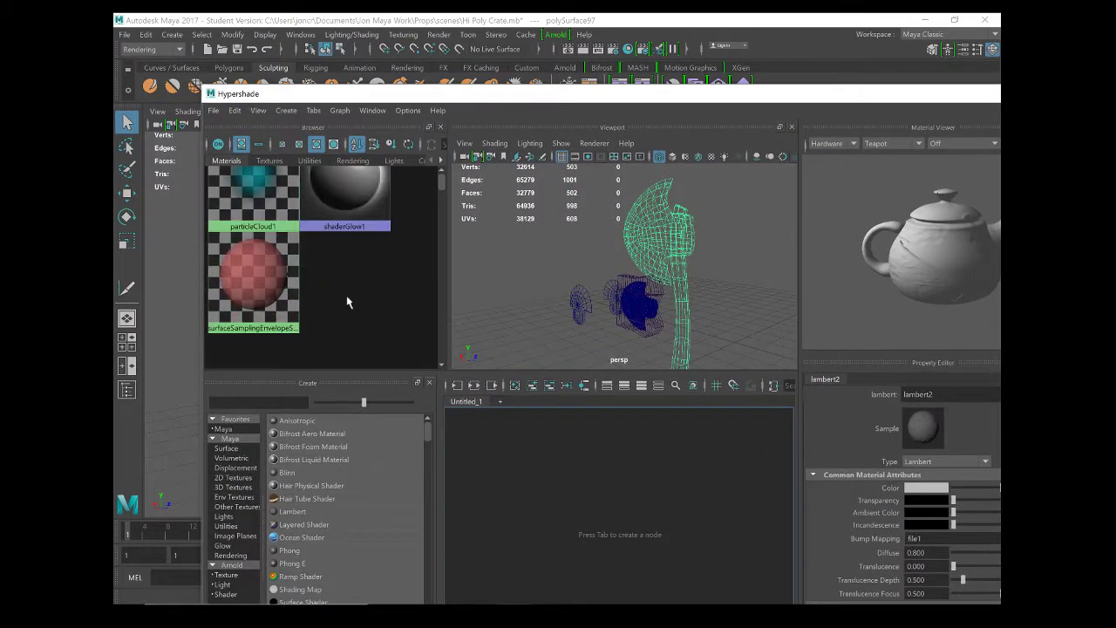
scroll(349, 261, "up", 2)
left_click(355, 223)
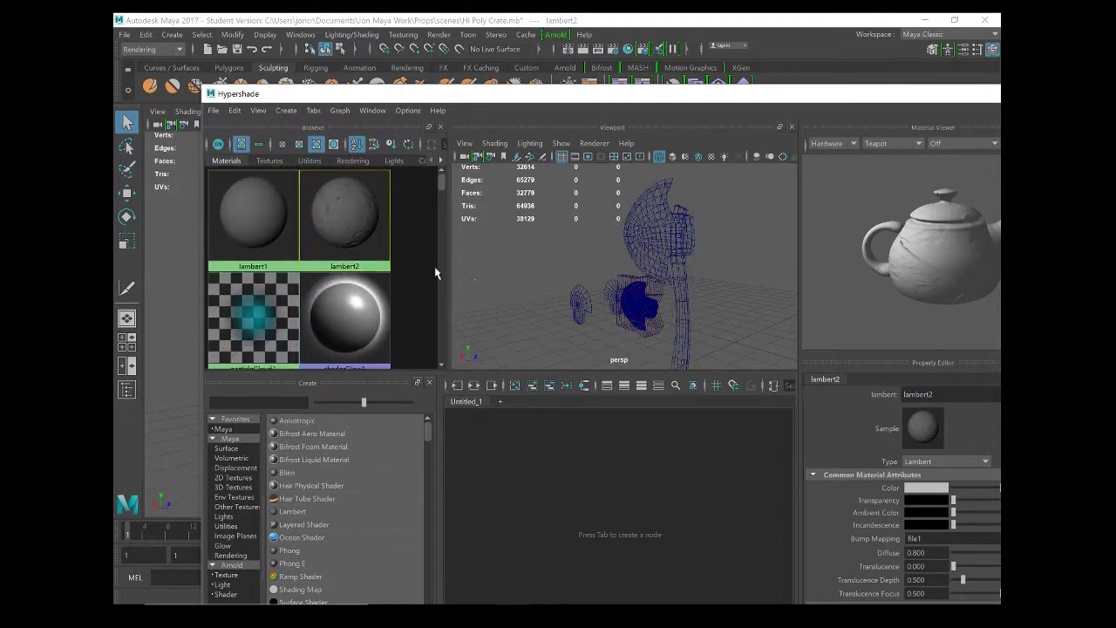
left_click(271, 225)
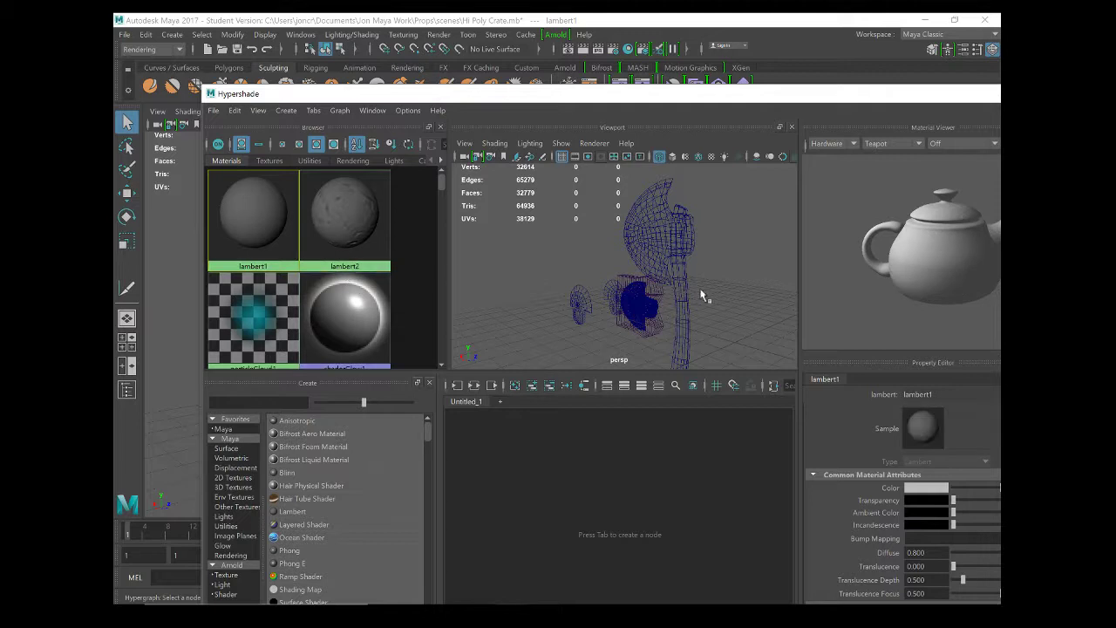
Display the axe shaded and textured in the Hypershade viewport
left_click(672, 156)
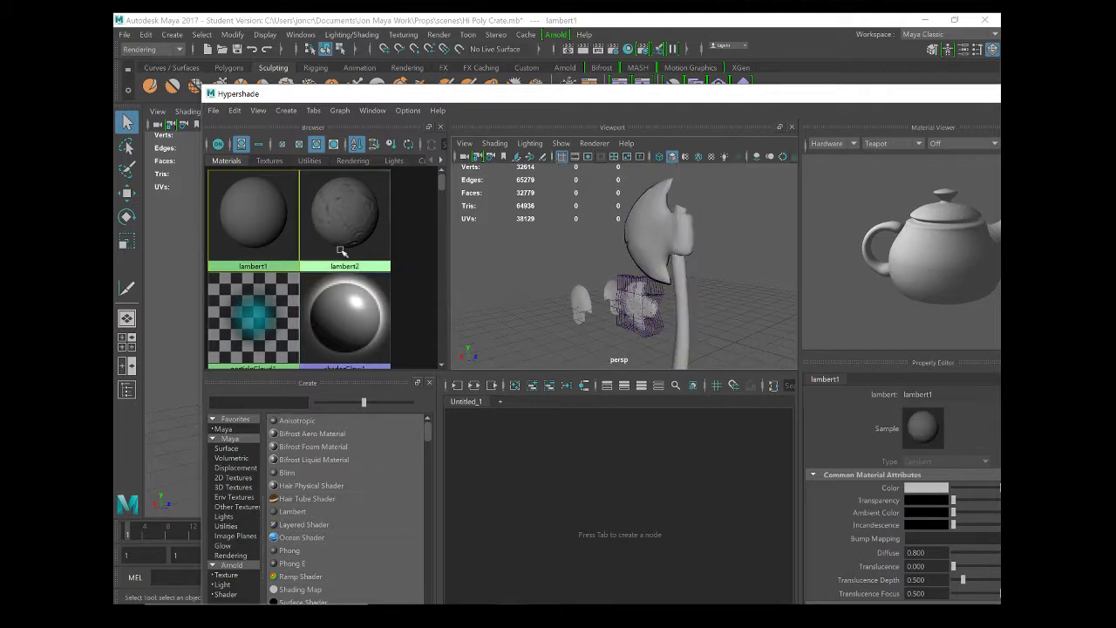
left_click(667, 246)
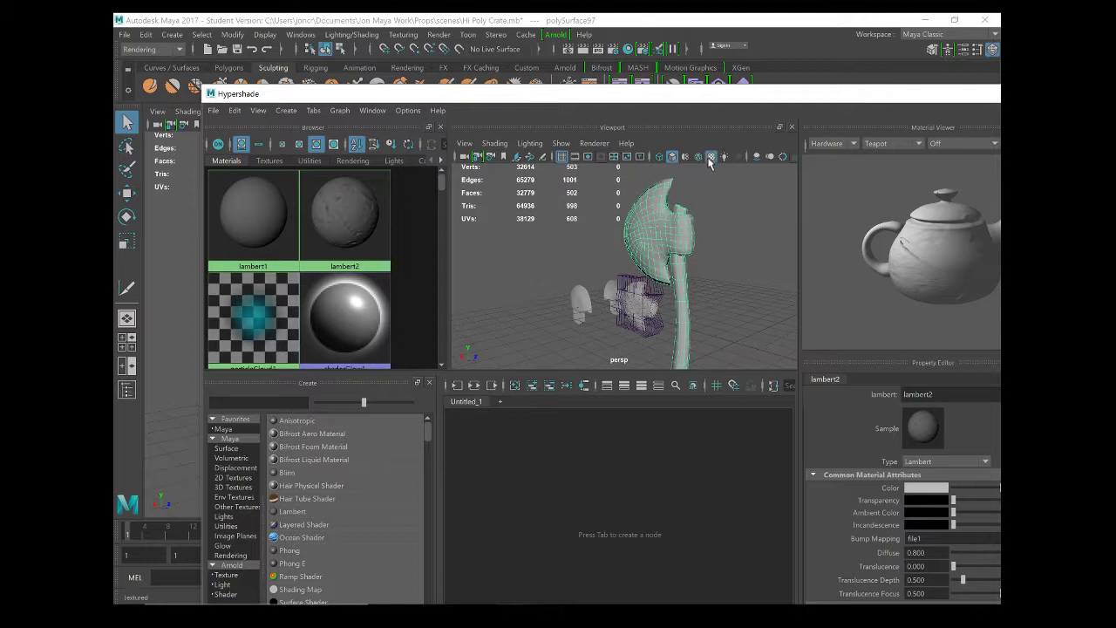
left_click(724, 280)
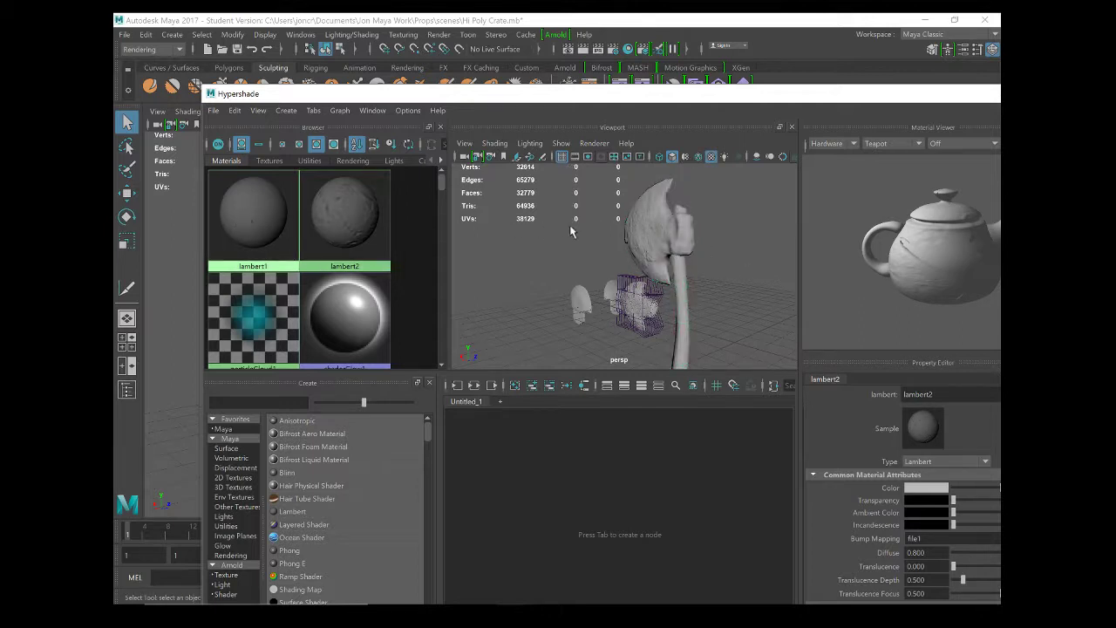
Select the low-poly axe and save the scene, answering the Student Version File dialog
left_click(645, 234)
key("ctrl+s")
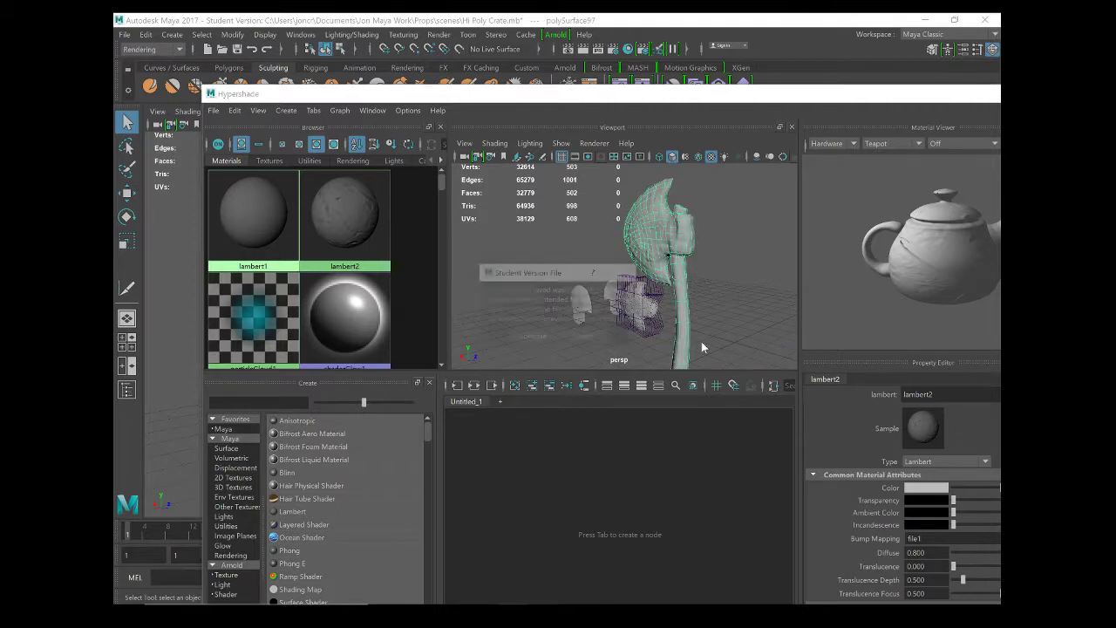
left_click(532, 337)
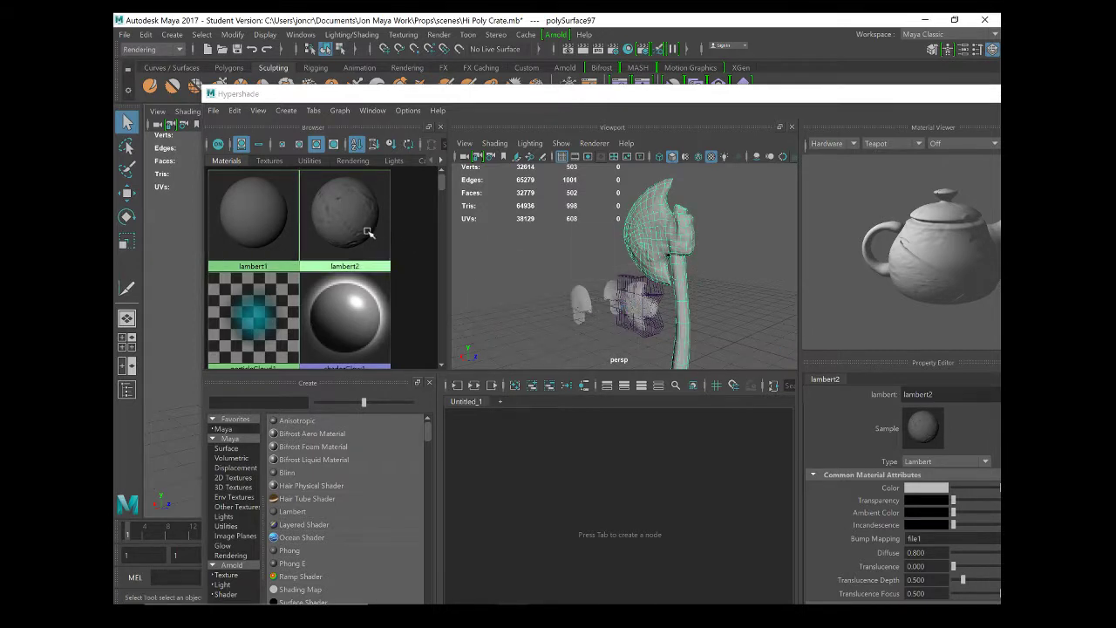
Assign the lambert1 material to the low-poly axe and close the Hypershade
right_click(254, 205)
right_click_drag(254, 204, 256, 174)
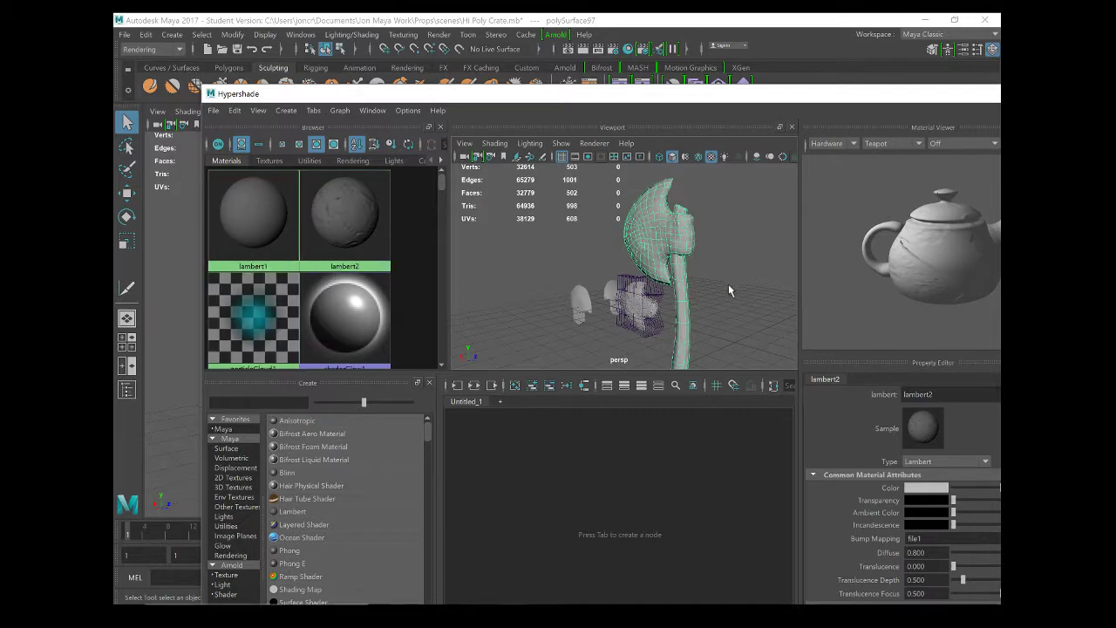
left_click(682, 317)
left_click_drag(881, 98, 791, 100)
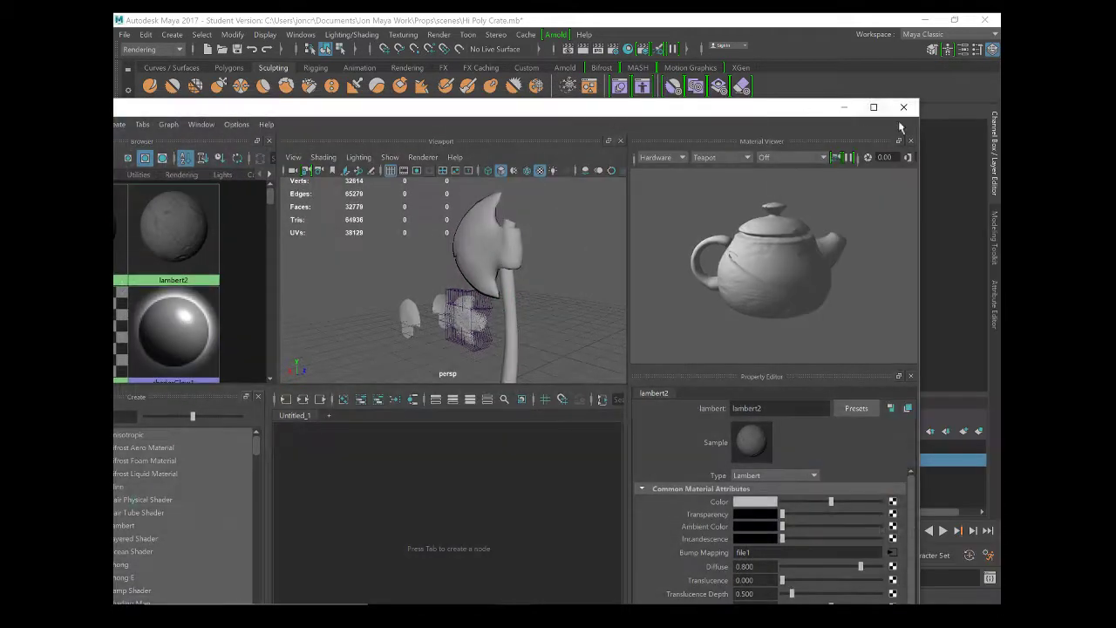
left_click(905, 107)
Select the low-poly axe and switch to the Modeling menu set
left_click_drag(541, 312, 508, 306, "alt")
left_click(551, 380)
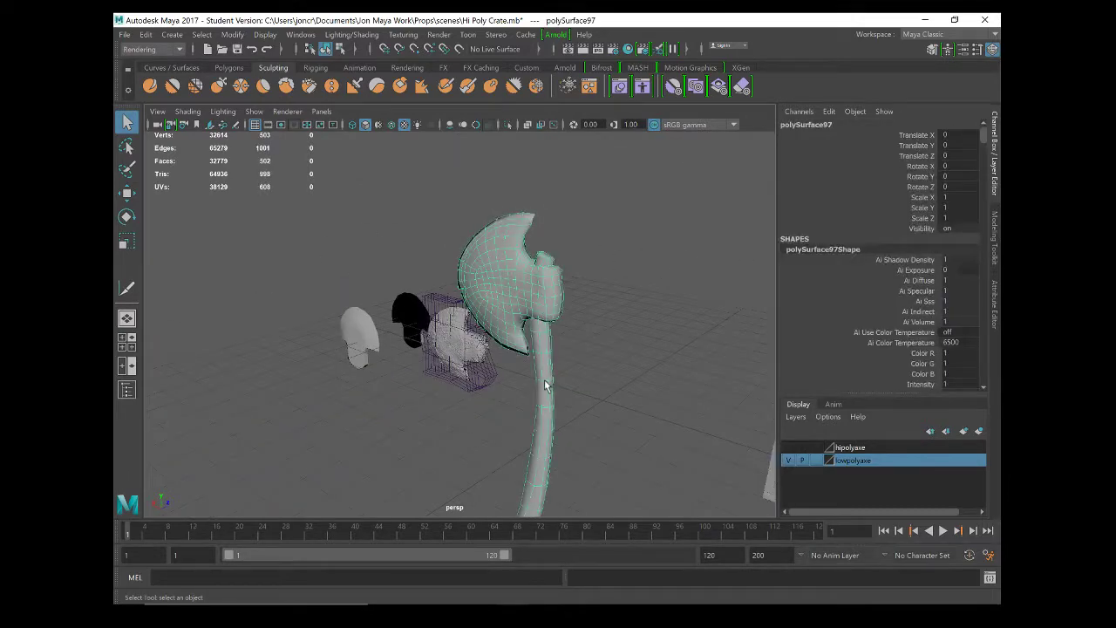
left_click(432, 36)
left_click(150, 50)
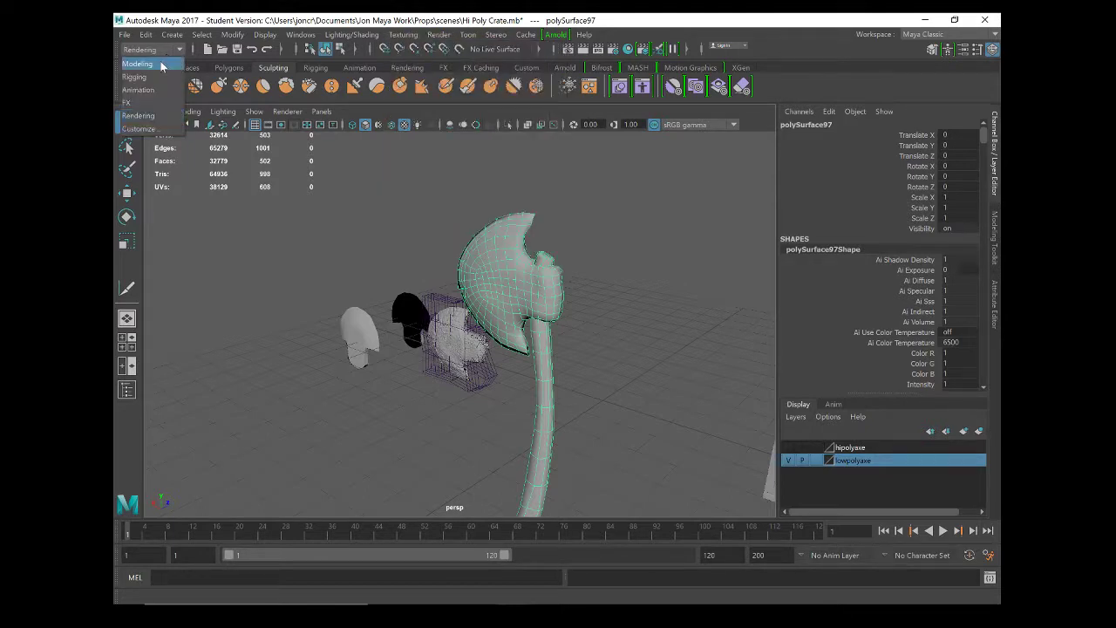
left_click(158, 62)
Harden all edges of the low-poly axe and inspect its faceted shading
left_click(411, 35)
mouse_move(386, 35)
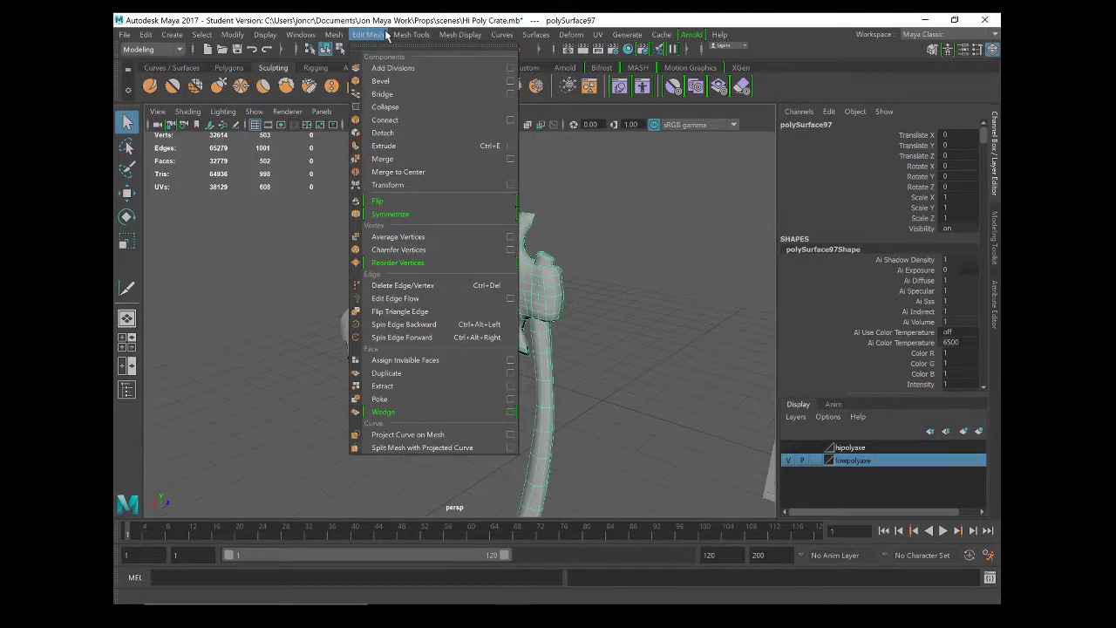
mouse_move(466, 31)
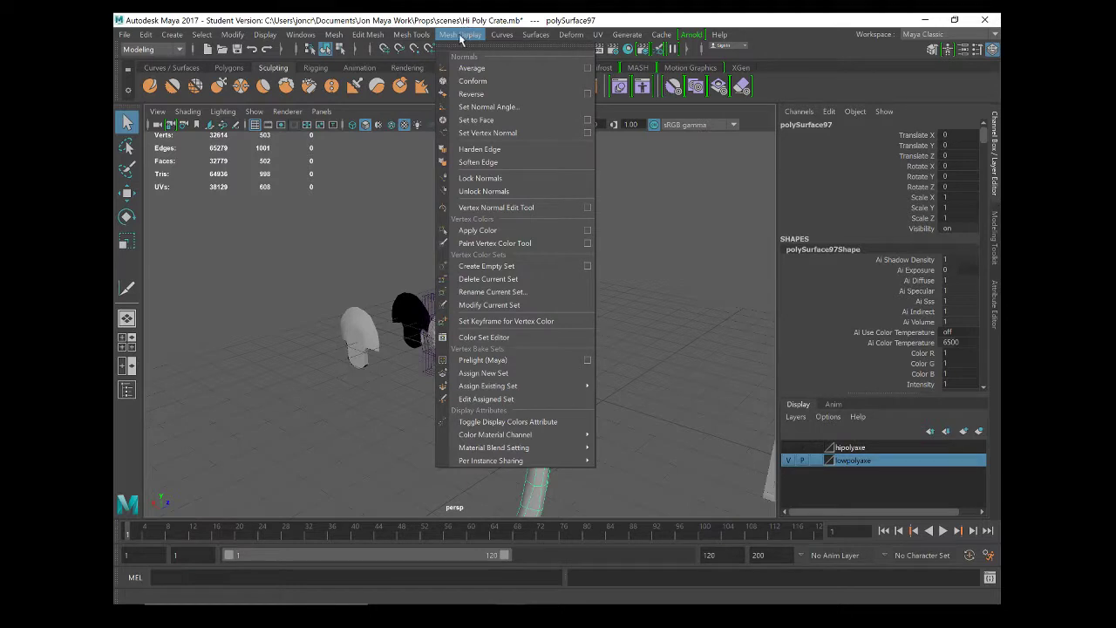
left_click(476, 150)
left_click(705, 398)
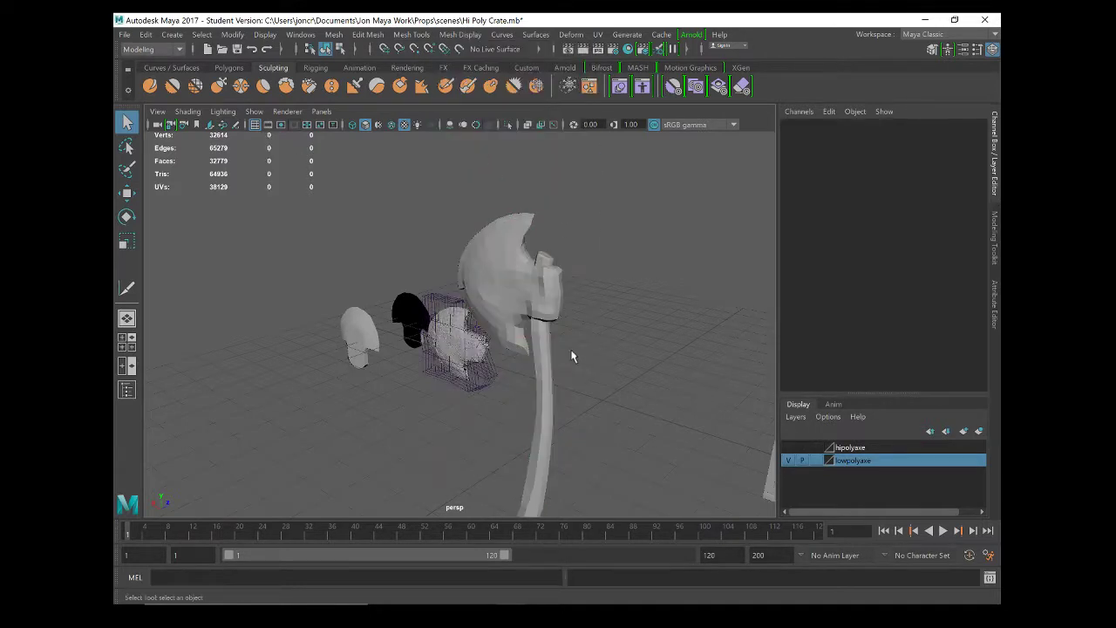
left_click_drag(572, 356, 501, 283, "alt")
Undo the edge hardening on the low-poly axe and deselect it
left_click(535, 302)
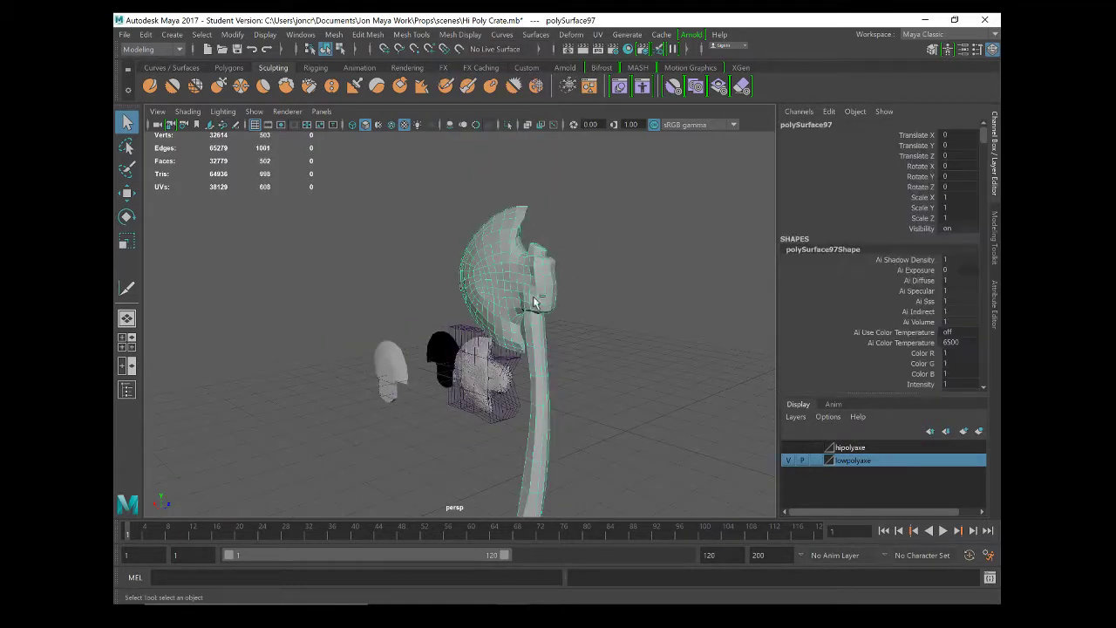
key("ctrl+z")
key("ctrl+z")
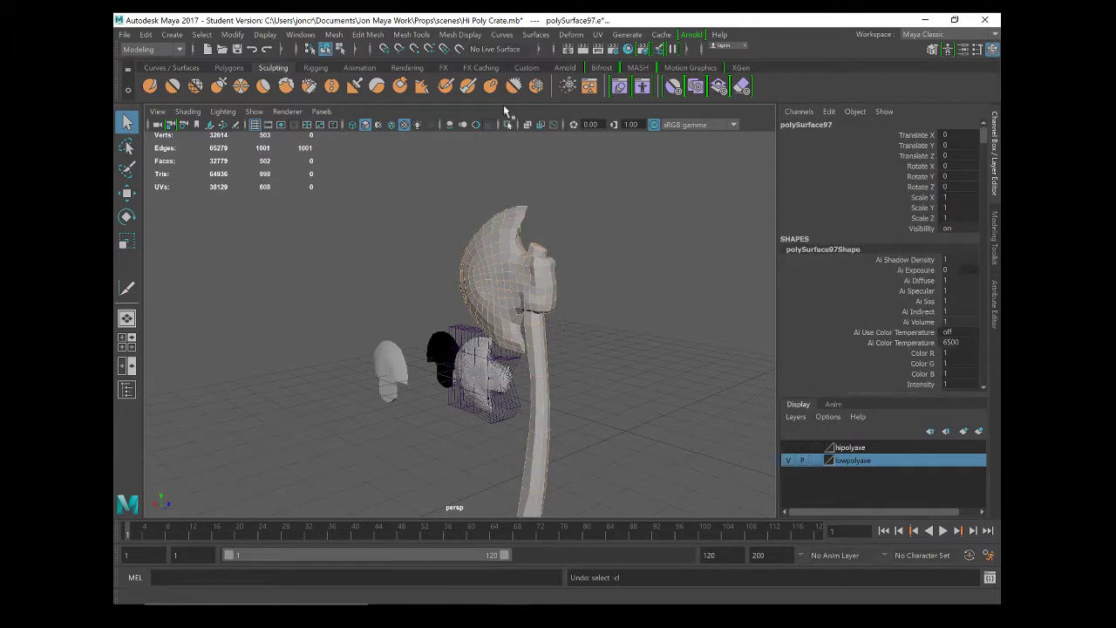
key("ctrl+z")
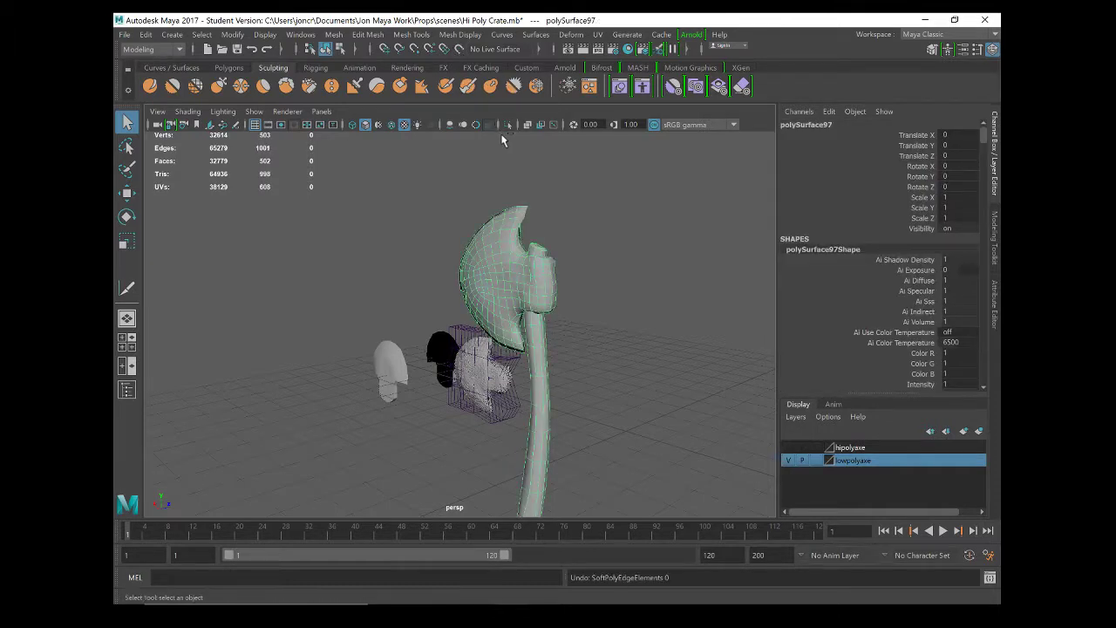
left_click(599, 334)
mouse_move(511, 290)
left_mouse_down("alt")
mouse_move(453, 295)
mouse_move(538, 299)
mouse_move(489, 301)
mouse_move(512, 305)
left_mouse_up("alt")
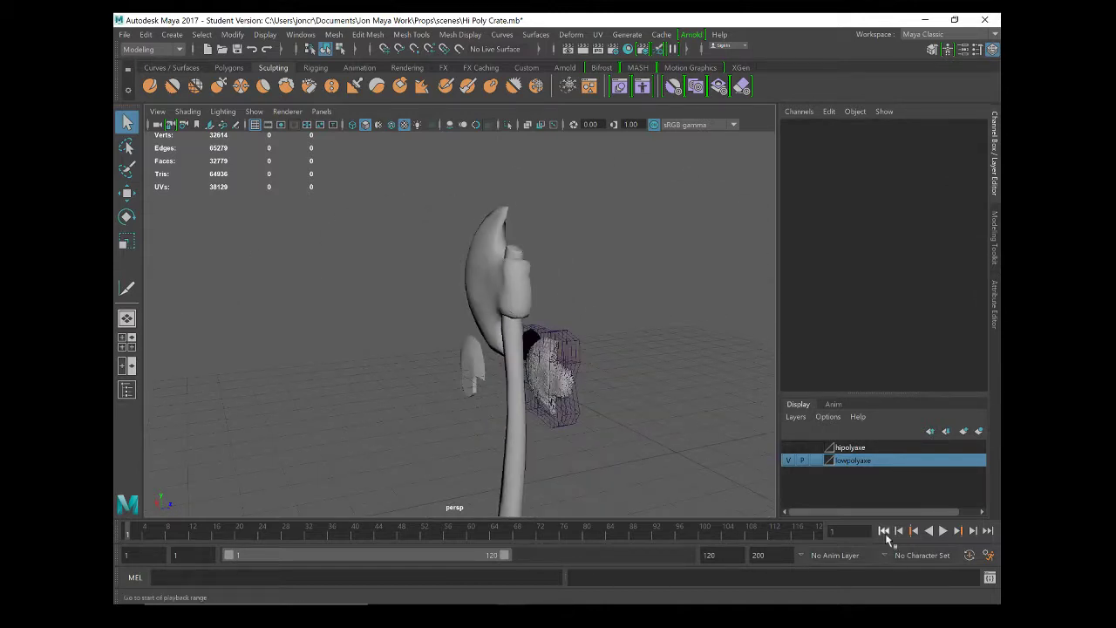
Hide the lowpolyaxe layer, show the hipolyaxe layer and select the high-poly axe
left_click(788, 461)
left_click(793, 449)
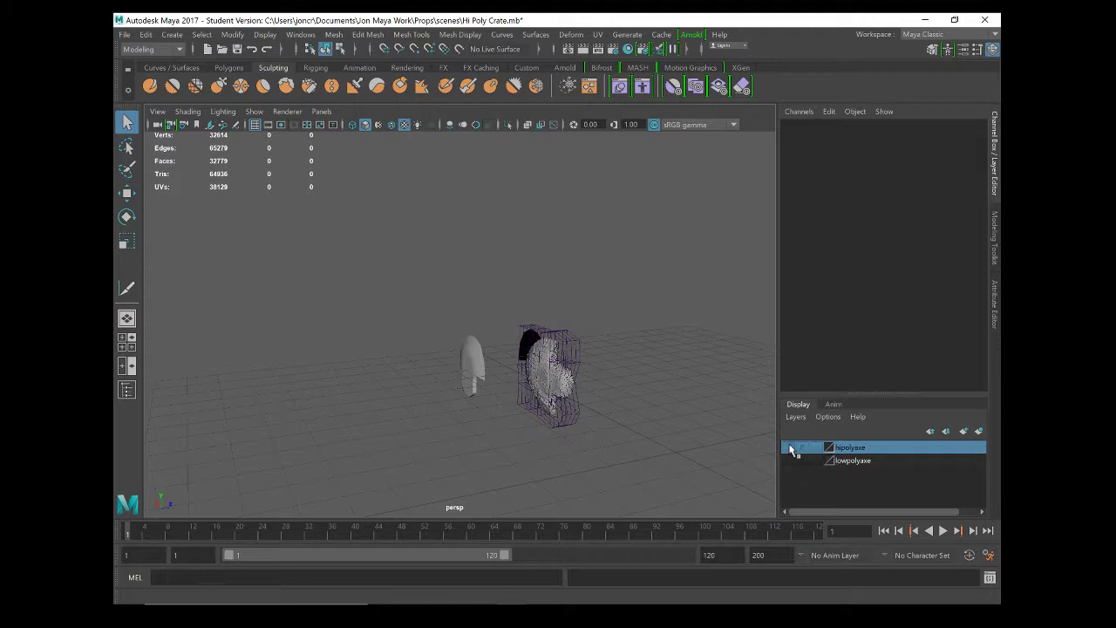
left_click(791, 449)
left_click(870, 460)
left_click_drag(517, 342, 515, 320, "alt")
left_click(864, 448)
left_click(506, 293)
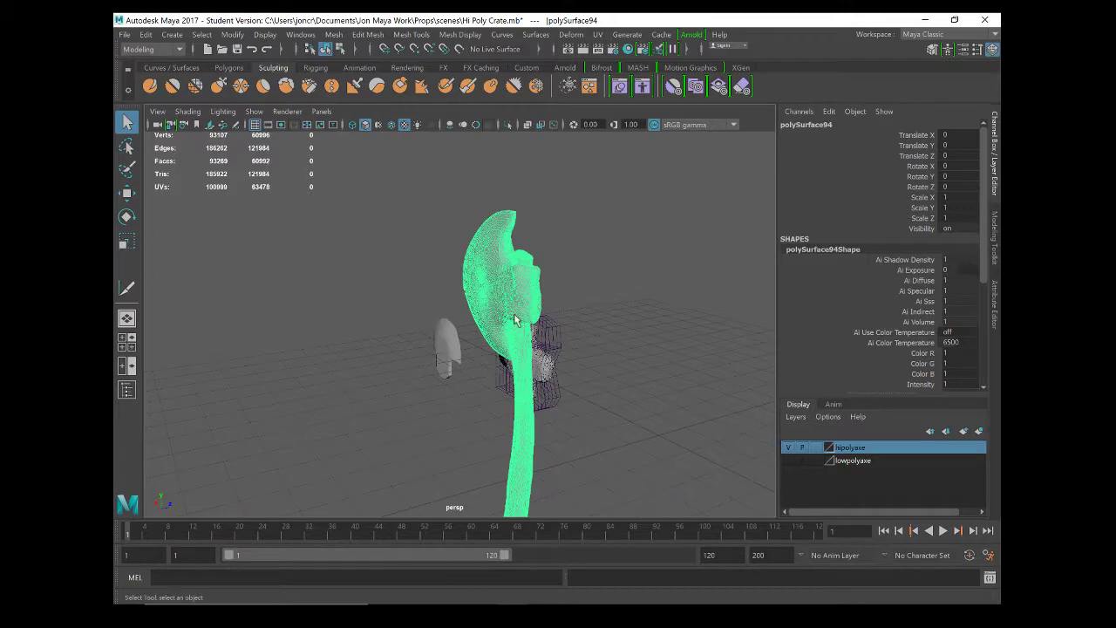
Compare the axes by toggling their layers, leaving both the hipolyaxe and lowpolyaxe layers visible
left_click(787, 448)
left_click(788, 461)
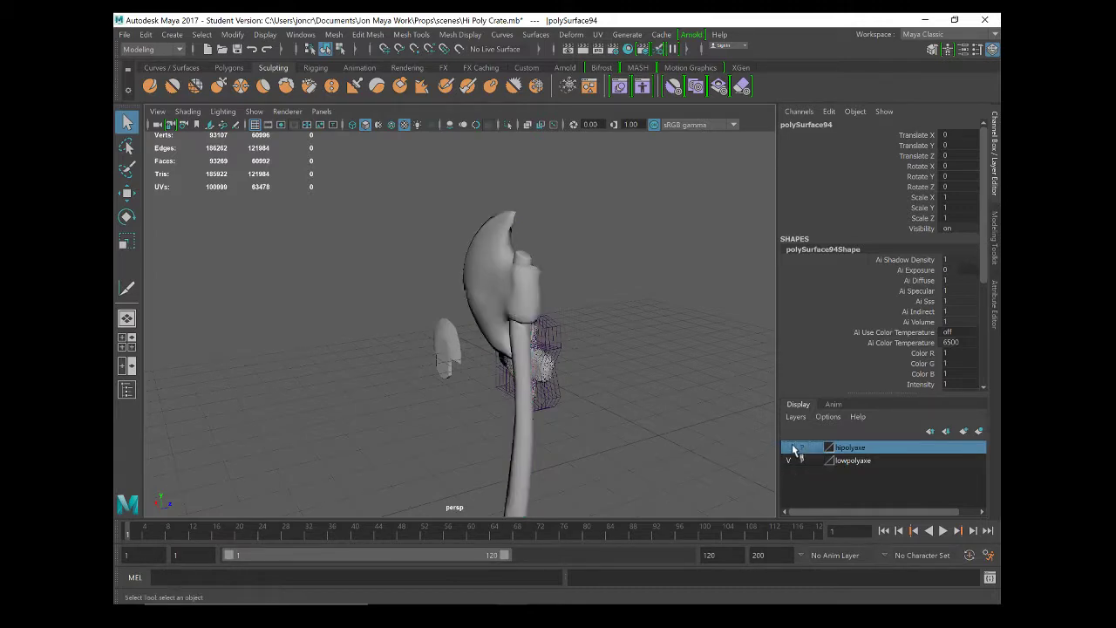
left_click(790, 448)
left_click_drag(602, 327, 518, 302, "alt")
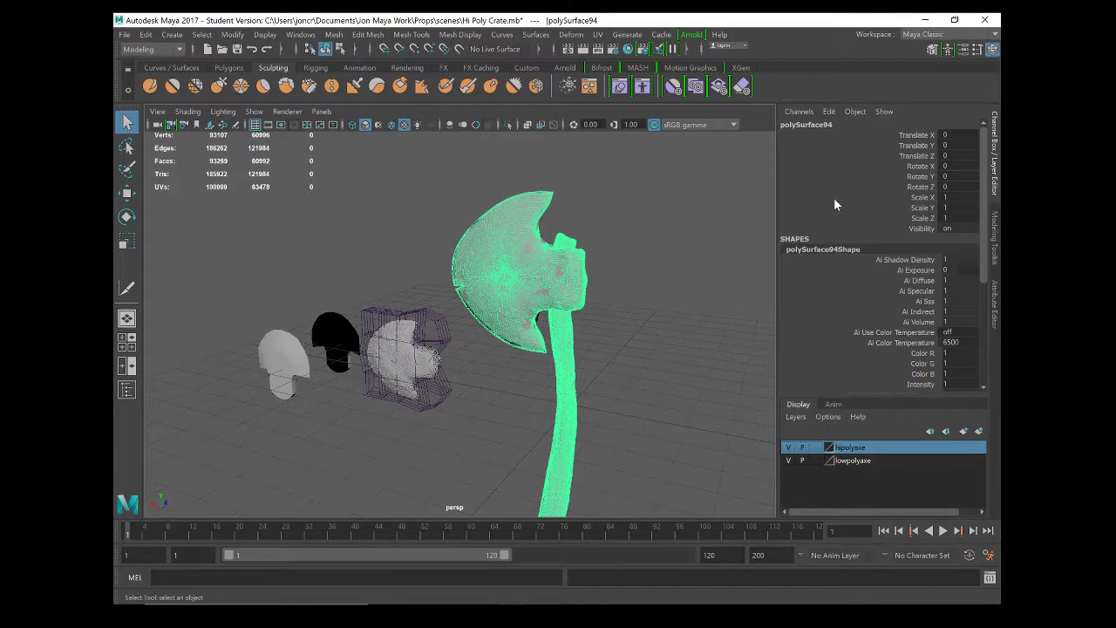
Hide the hipolyaxe layer and rename the low-poly axe mesh as lopolyaxe
left_click(850, 460)
left_click(794, 449)
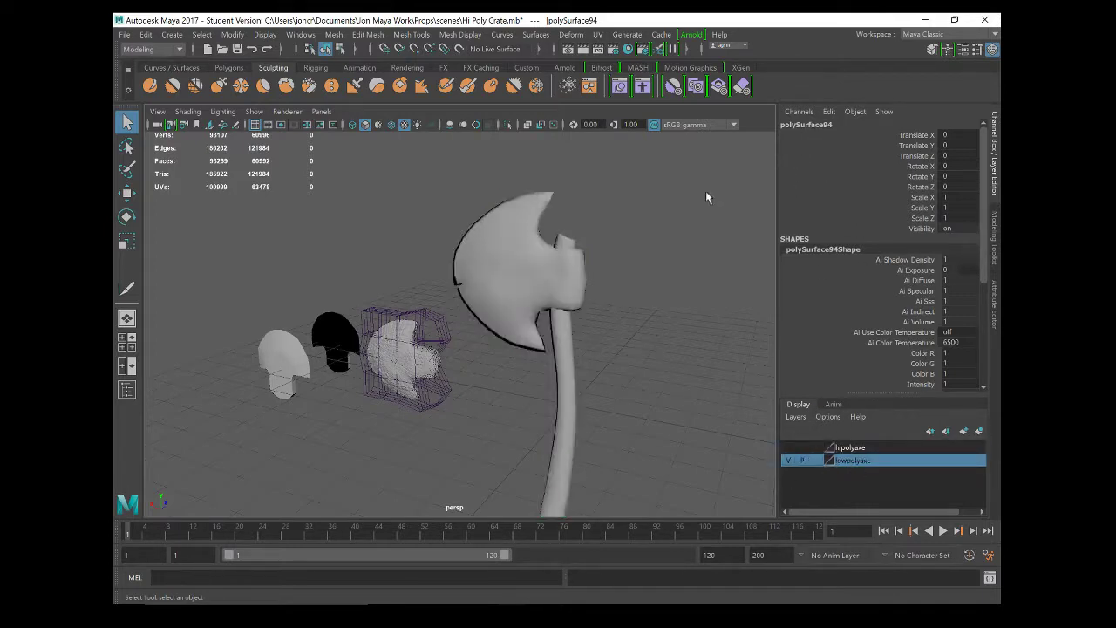
left_click(566, 302)
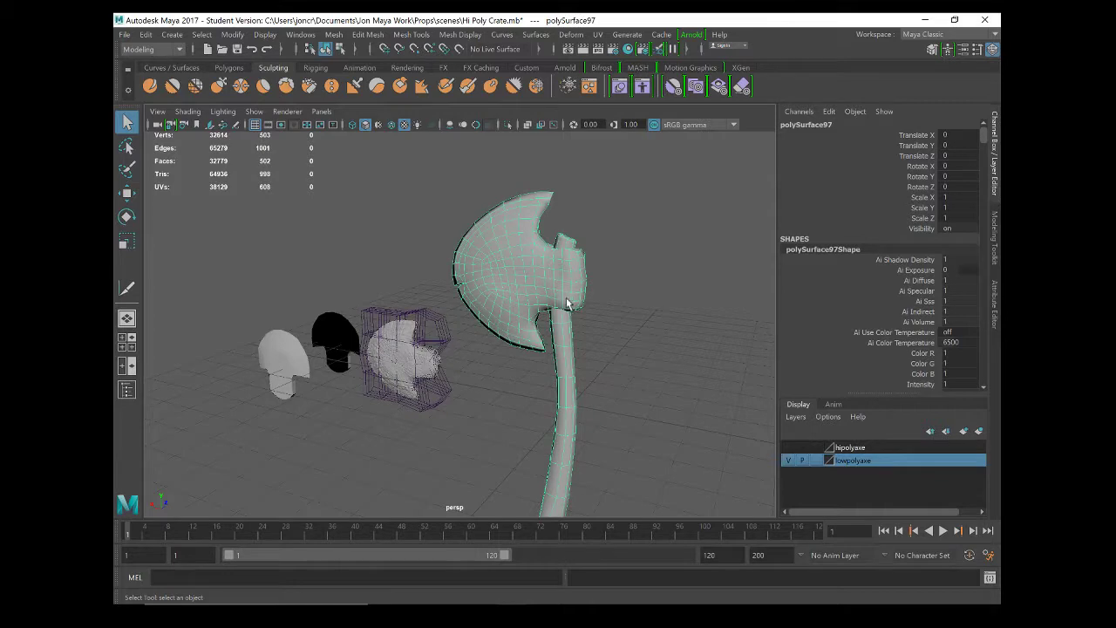
double_click(811, 126)
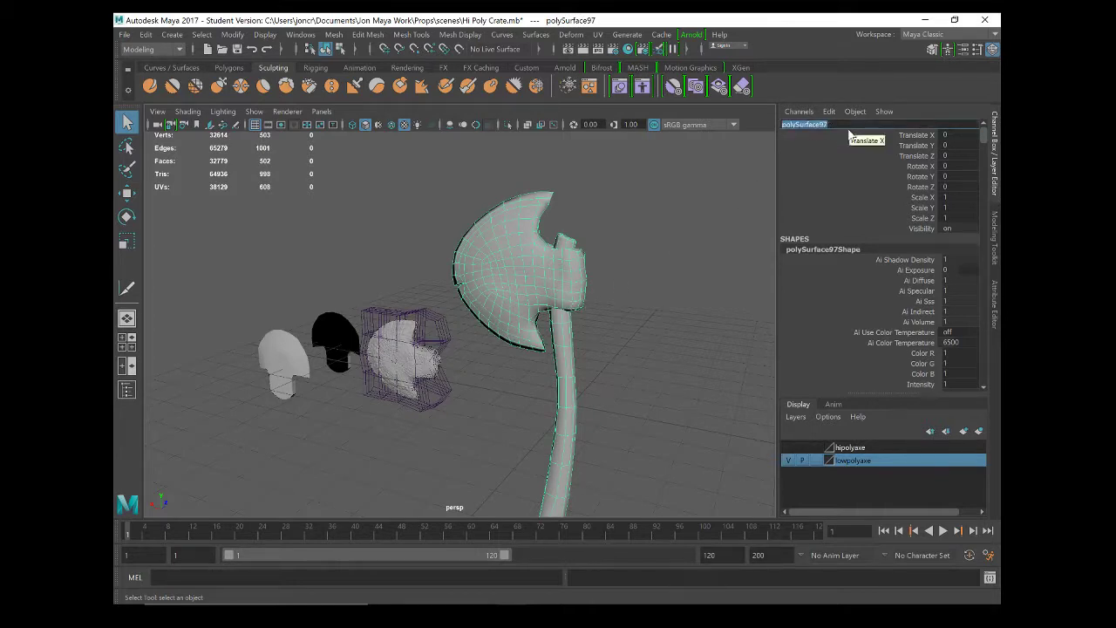
type("lopolyaxe")
key("Return")
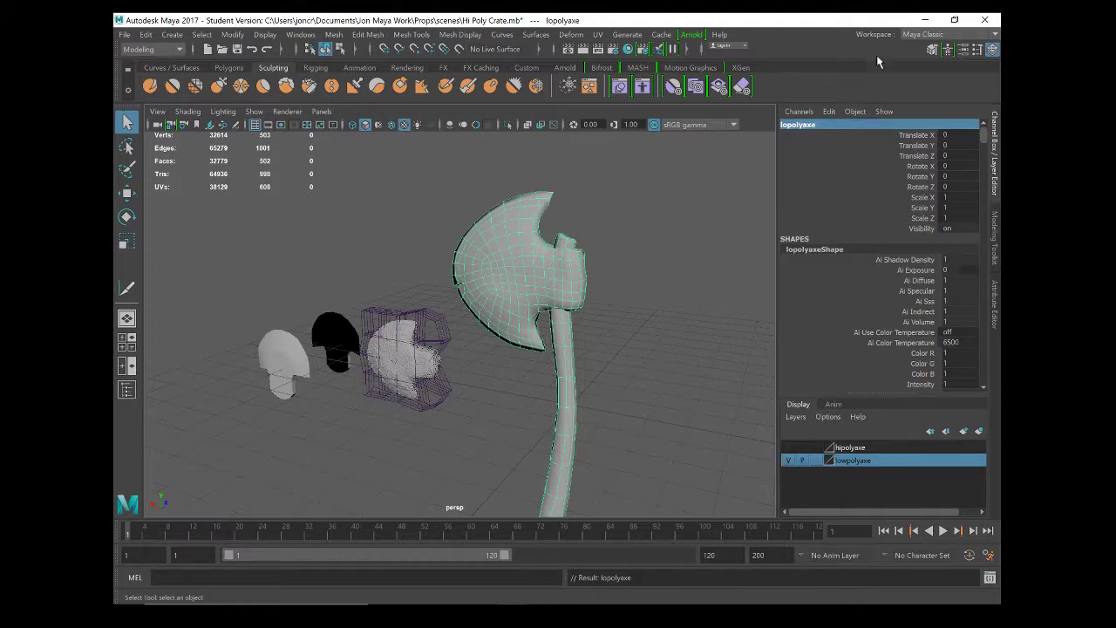
Swap layer visibility from lowpolyaxe to hipolyaxe and rename the high-poly axe mesh as hipolyaxe
left_click(789, 461)
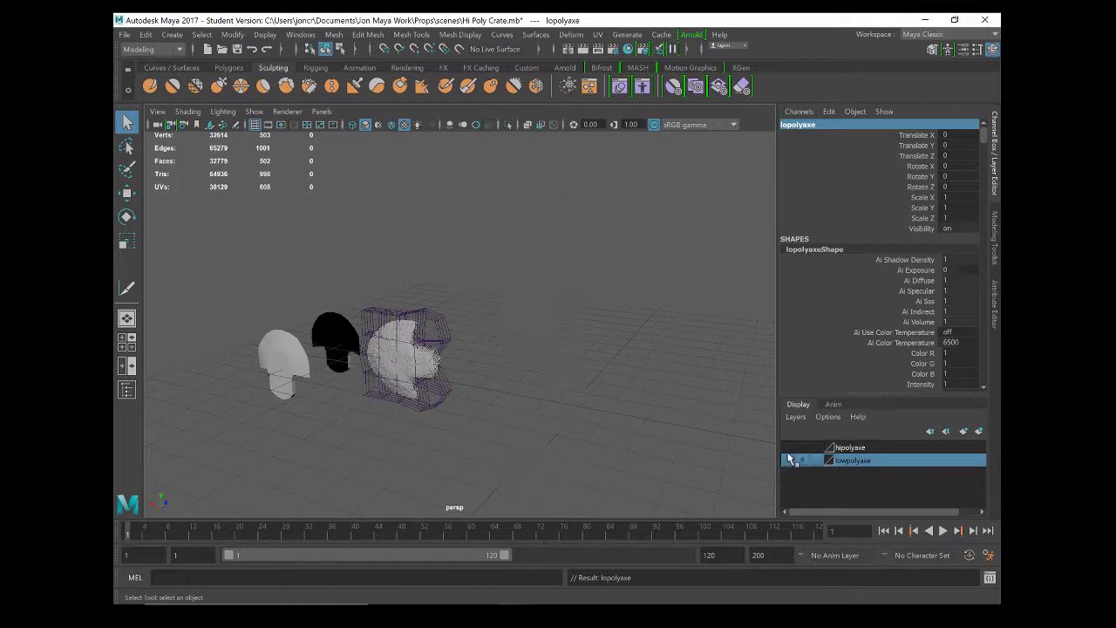
left_click(789, 448)
left_click(855, 447)
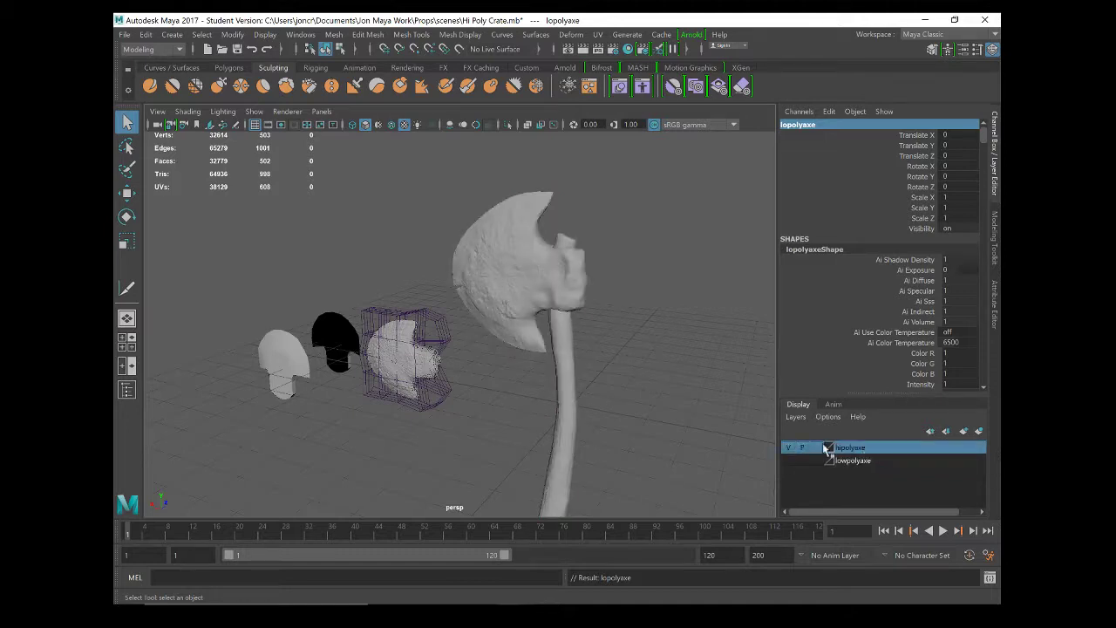
left_click(534, 295)
double_click(796, 125)
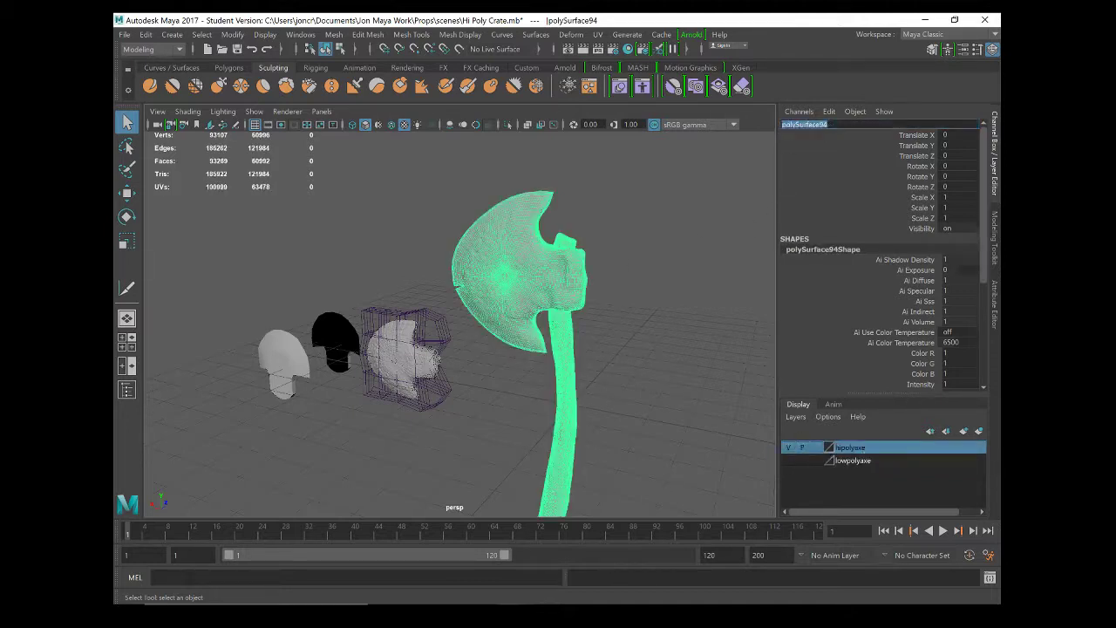
type("hi")
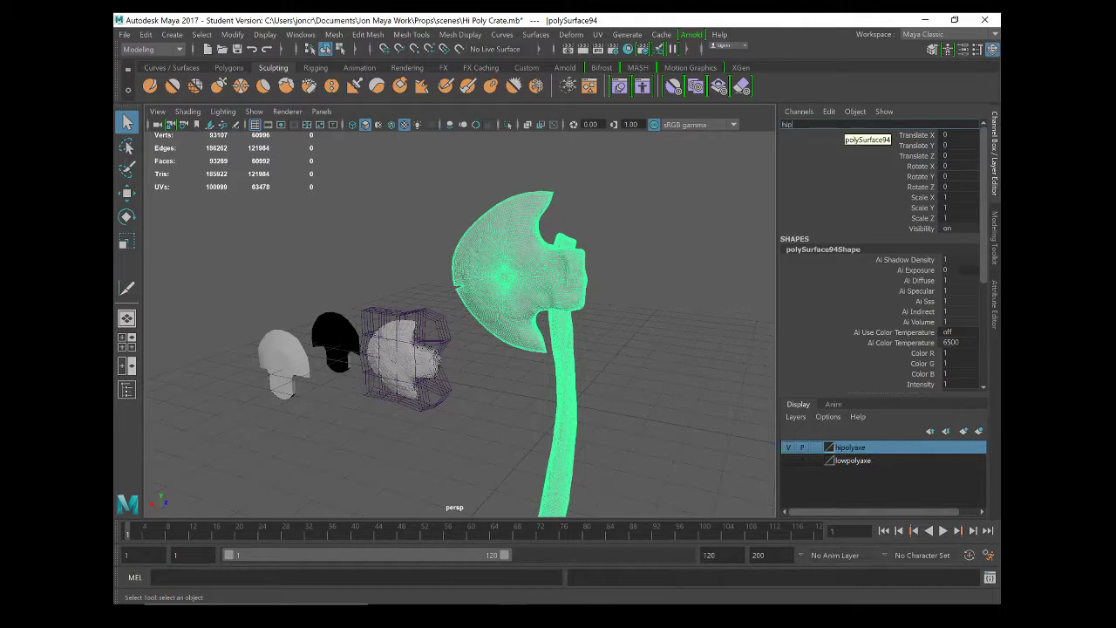
type("polyaxe")
key("Return")
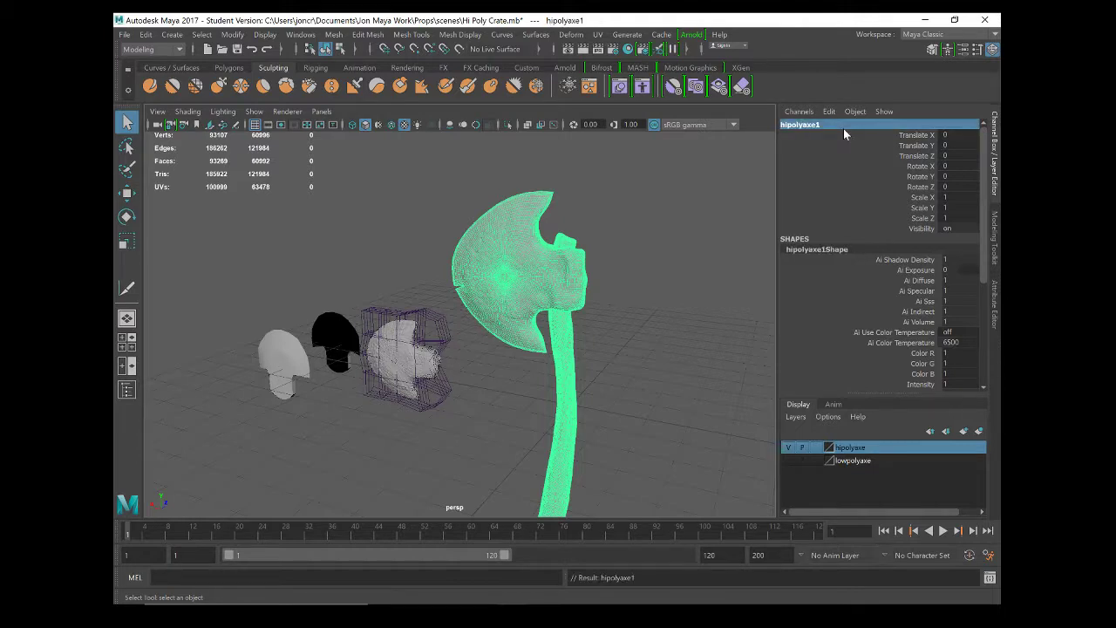
Show the lowpolyaxe layer as well and open Transfer Maps from the Rendering menu set
left_click_drag(493, 321, 580, 325, "alt")
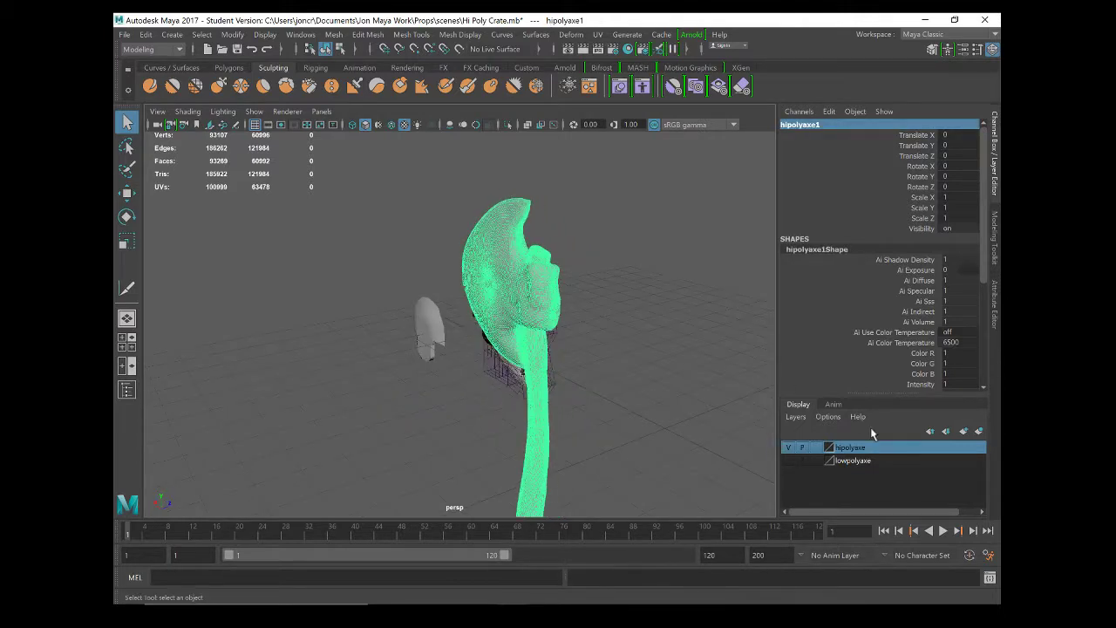
left_click(788, 460)
left_click_drag(512, 300, 534, 303, "alt")
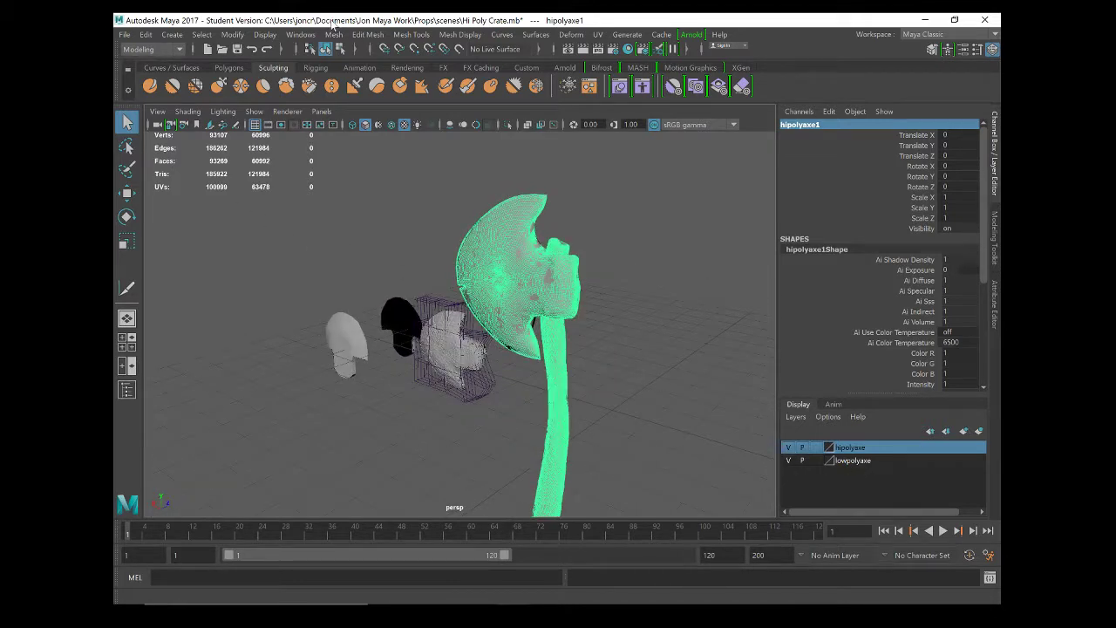
left_click(178, 54)
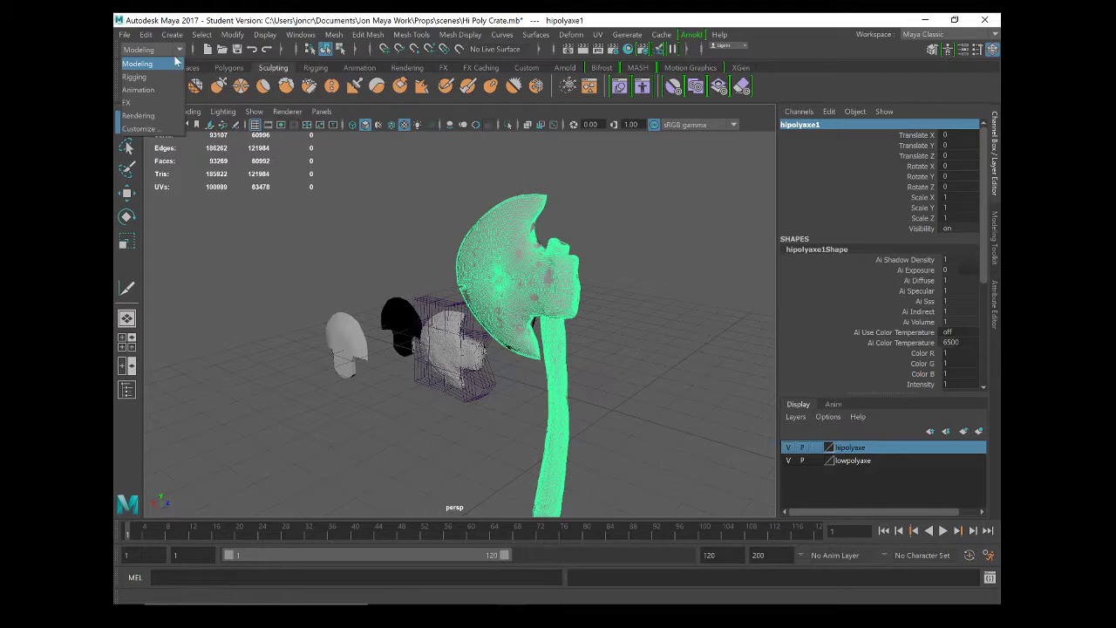
left_click(145, 121)
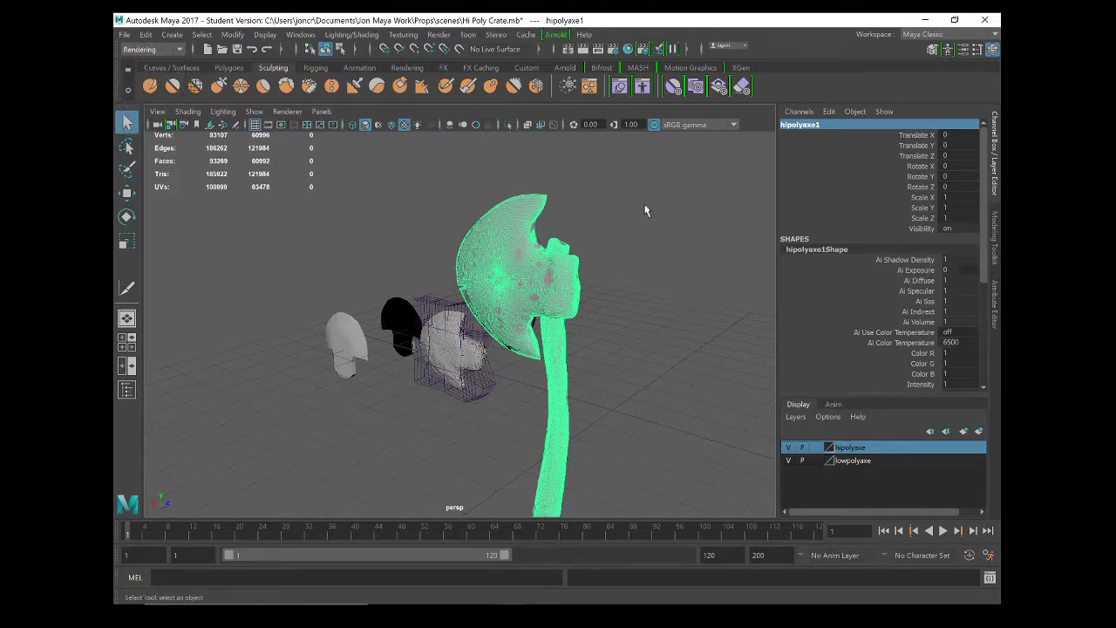
left_click(352, 35)
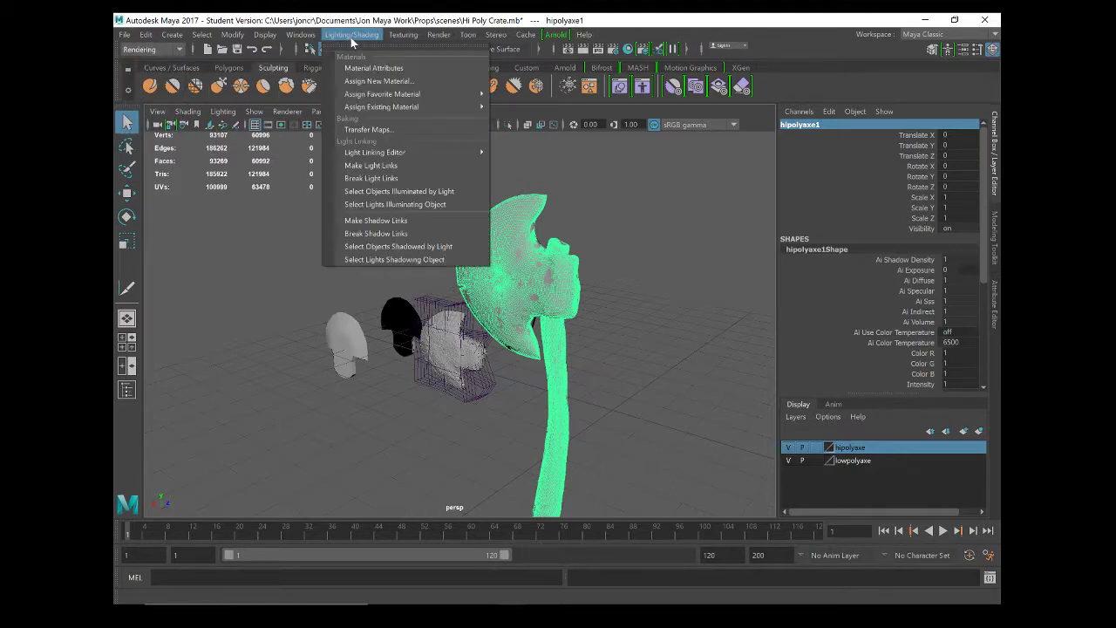
left_click(360, 131)
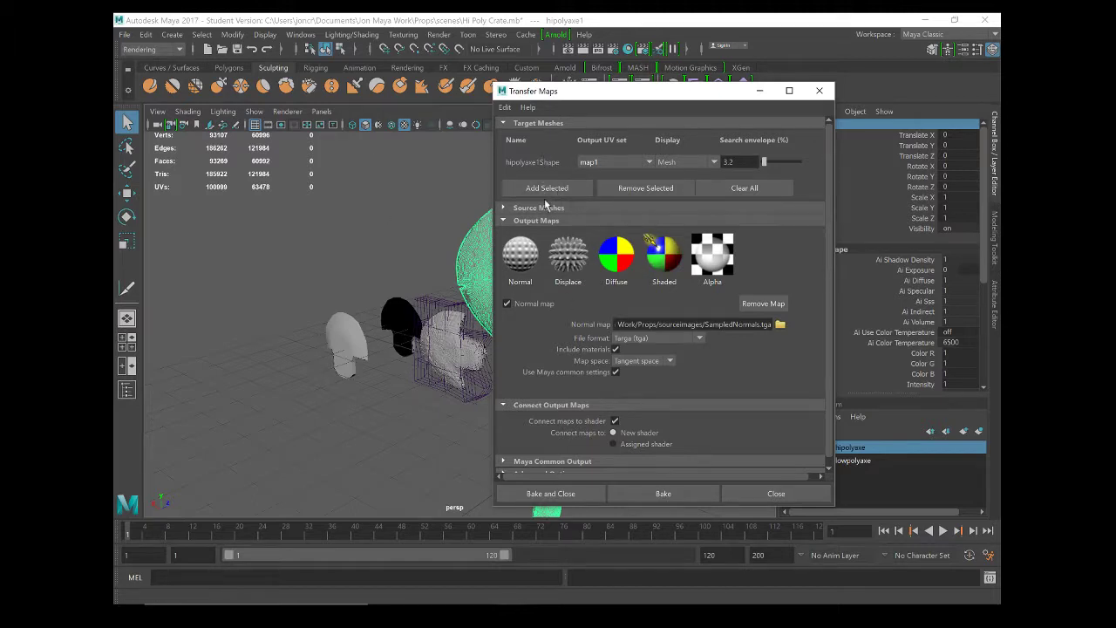
Remove the high-poly axe from the target meshes and reset the Transfer Maps settings
left_click_drag(628, 94, 678, 91)
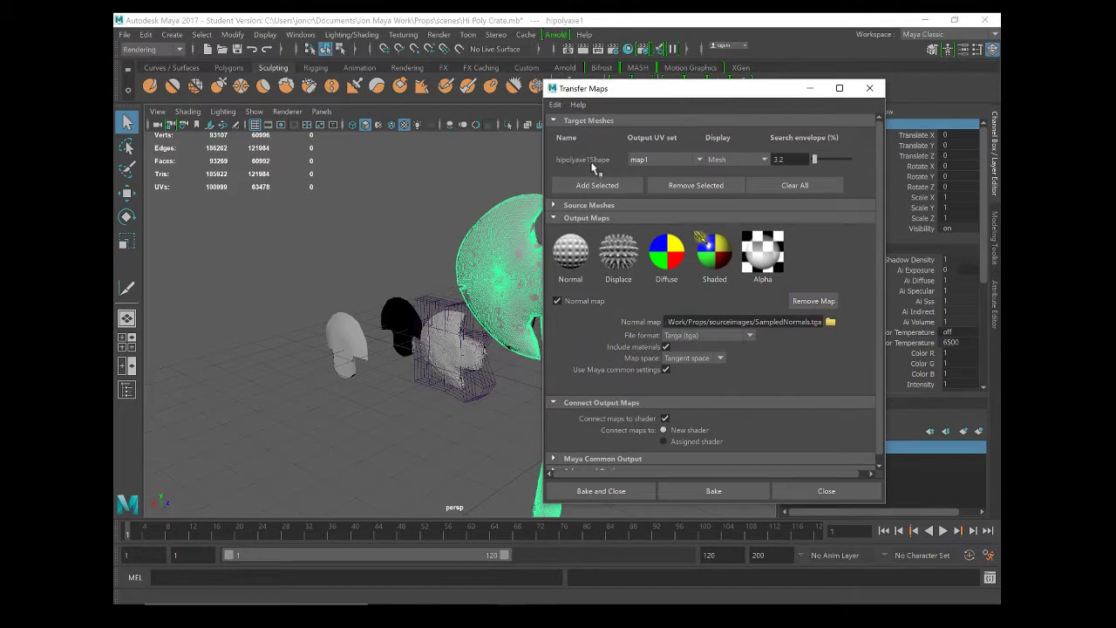
left_click(708, 190)
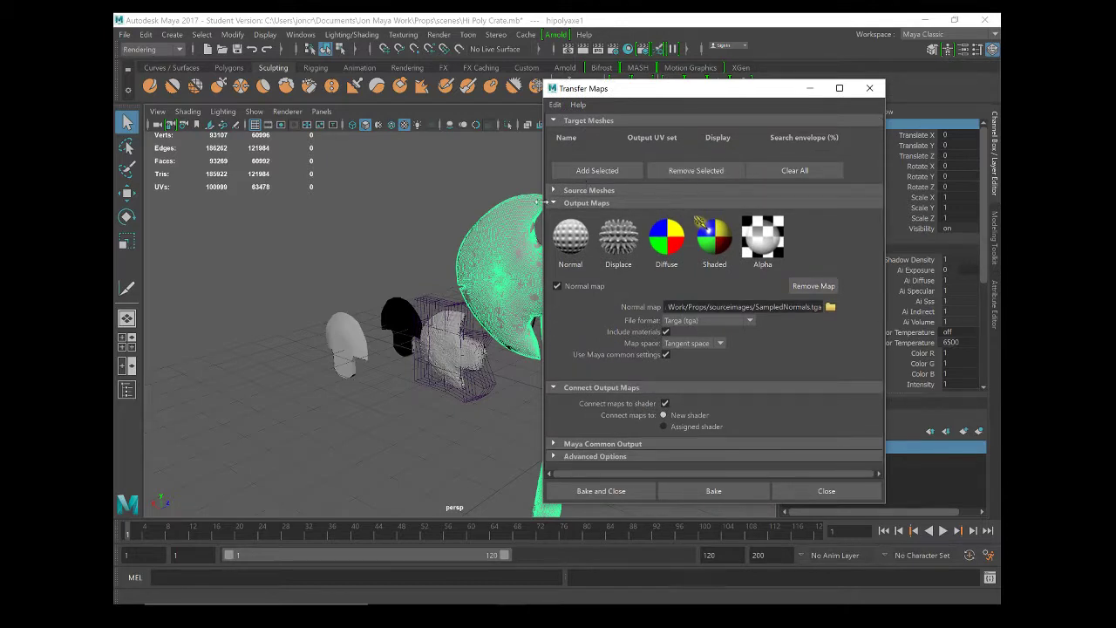
left_click(556, 104)
left_click(576, 133)
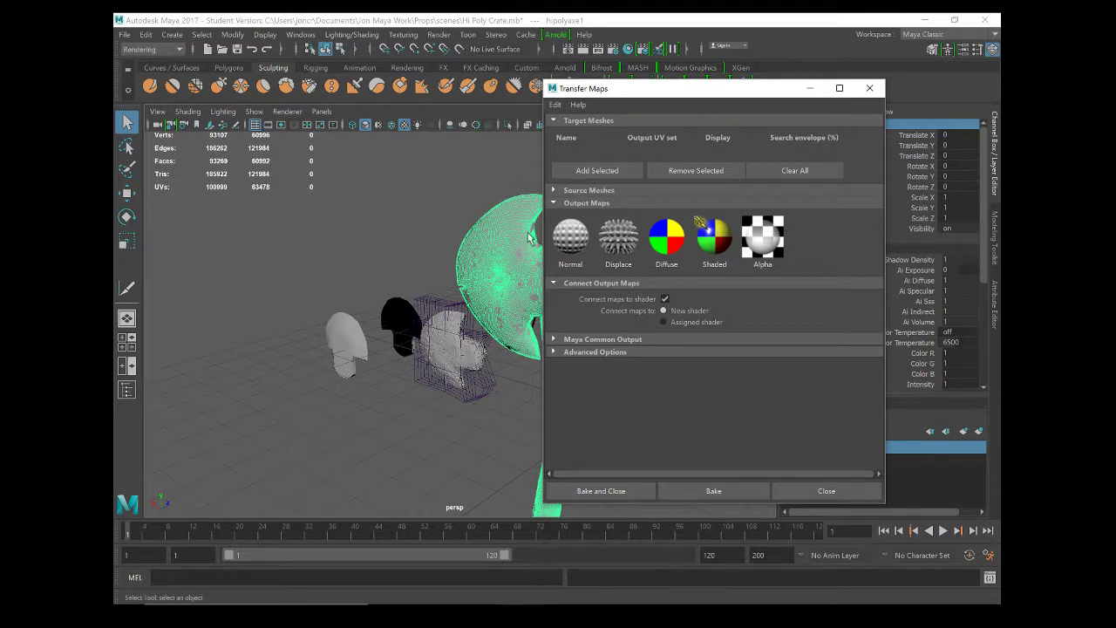
Hide the hipolyaxe layer and add the low-poly axe as the target mesh for the map transfer
left_click_drag(488, 294, 417, 283, "alt")
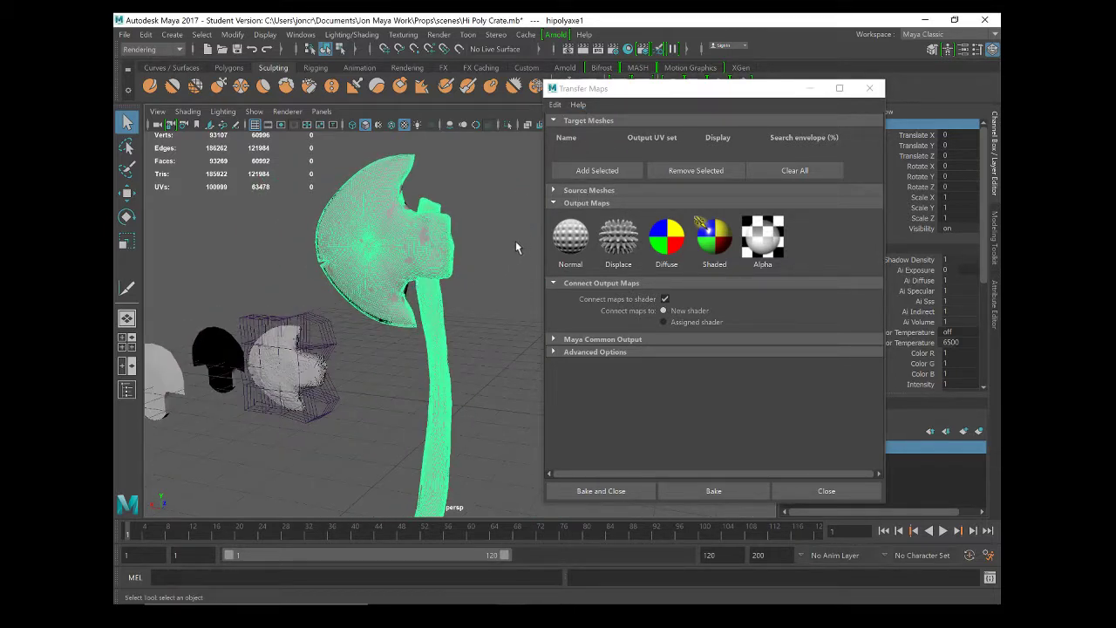
left_click_drag(424, 242, 519, 214, "alt")
left_click(555, 191)
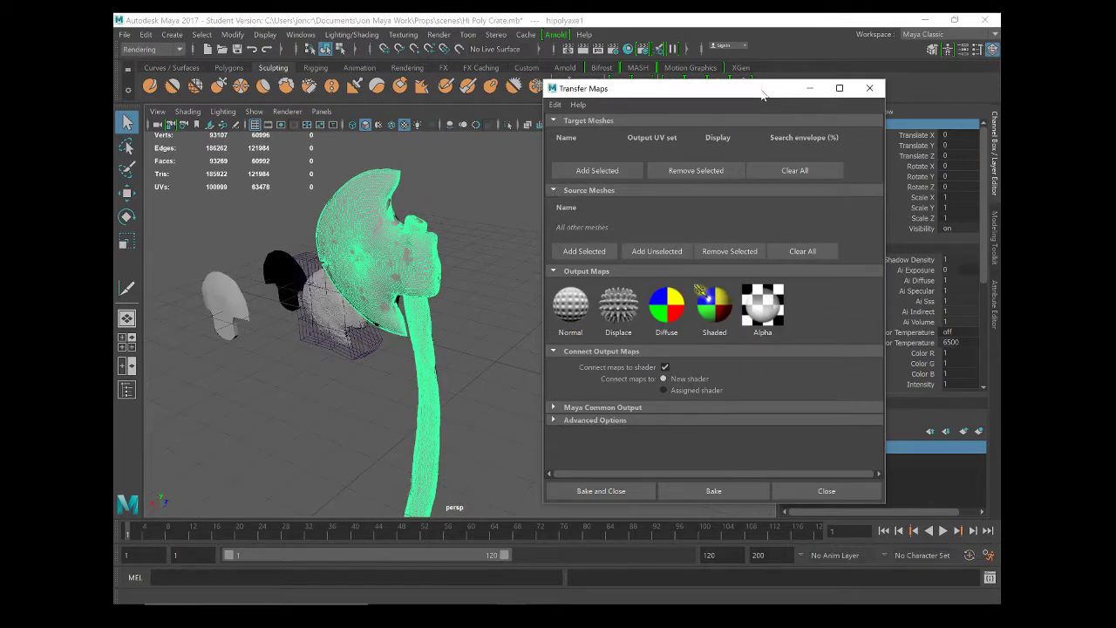
left_click_drag(763, 90, 597, 99)
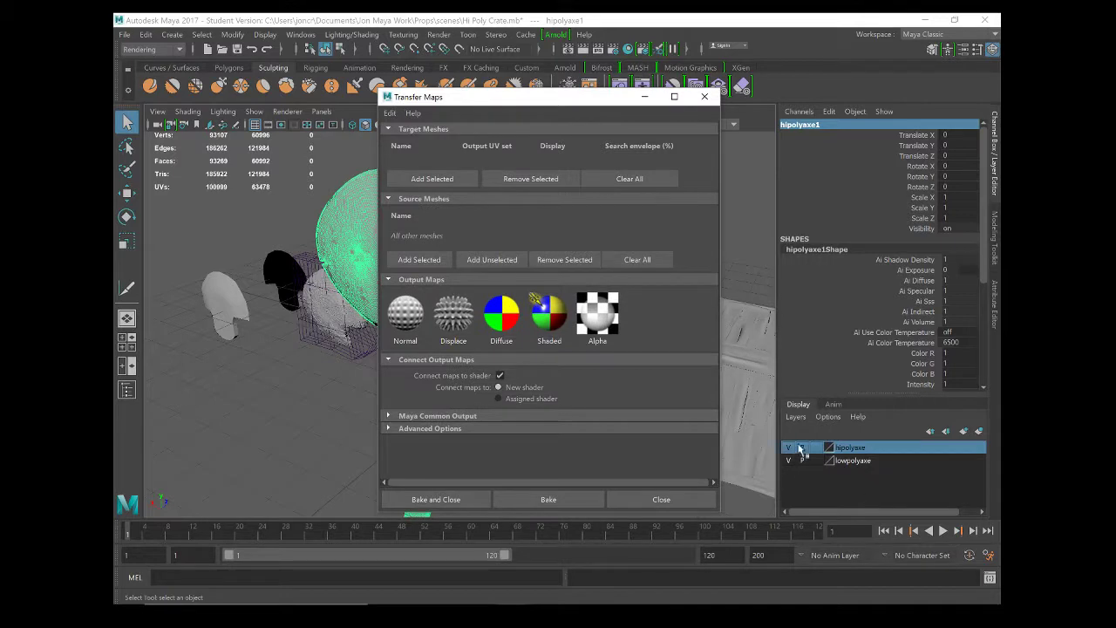
left_click(789, 447)
left_click(851, 461)
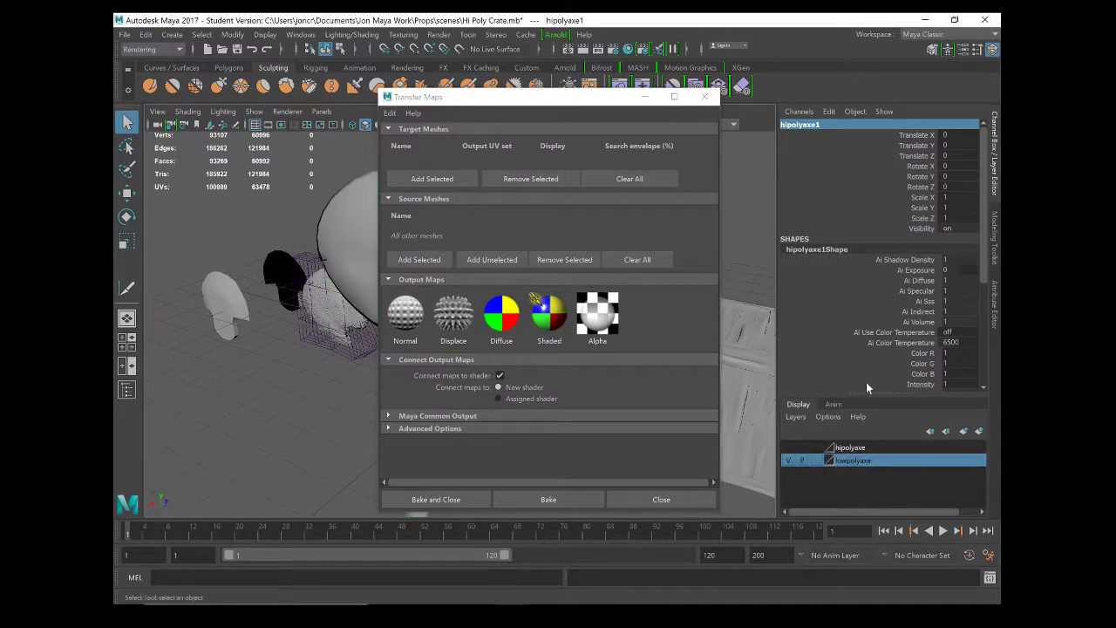
left_click_drag(493, 96, 608, 88)
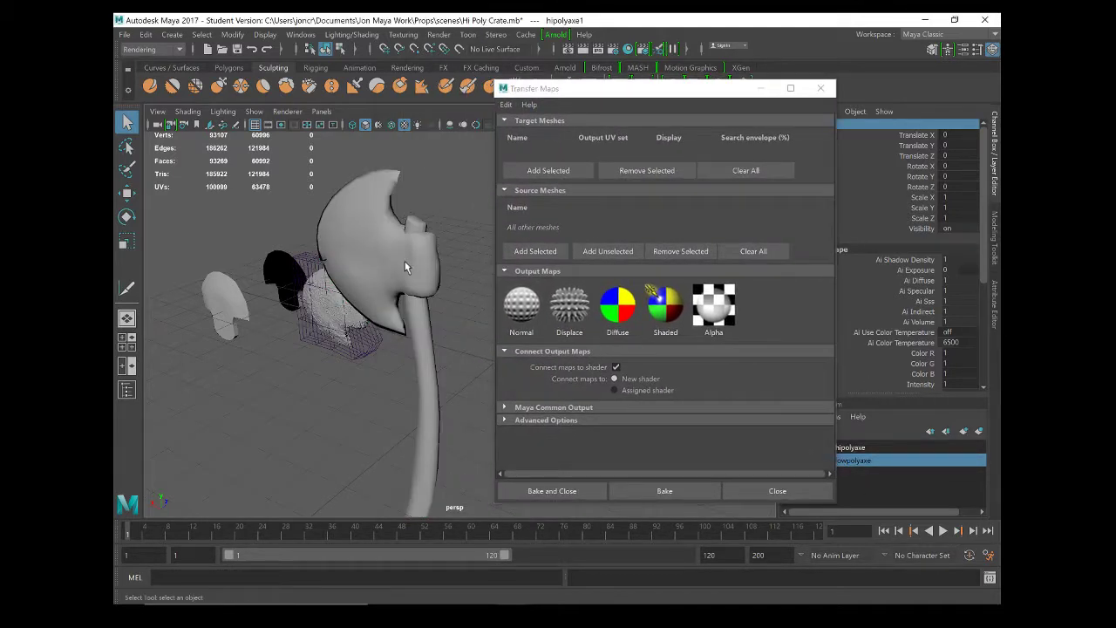
left_click(407, 261)
left_click(562, 175)
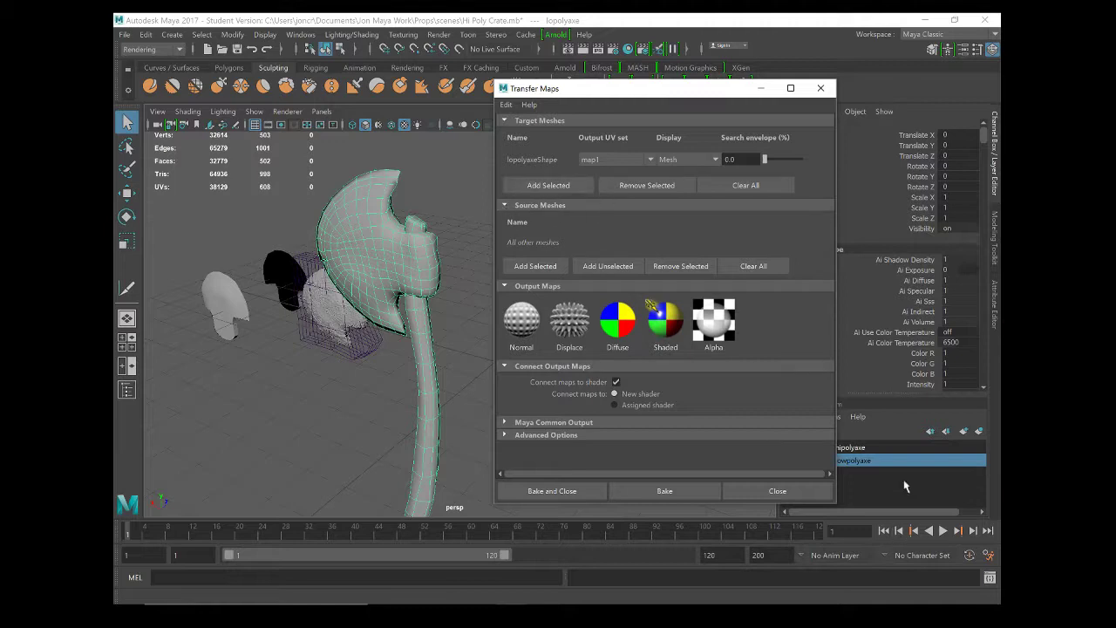
Swap layer visibility from lowpolyaxe to hipolyaxe and add the high-poly axe as the source mesh
left_click_drag(708, 93, 643, 90)
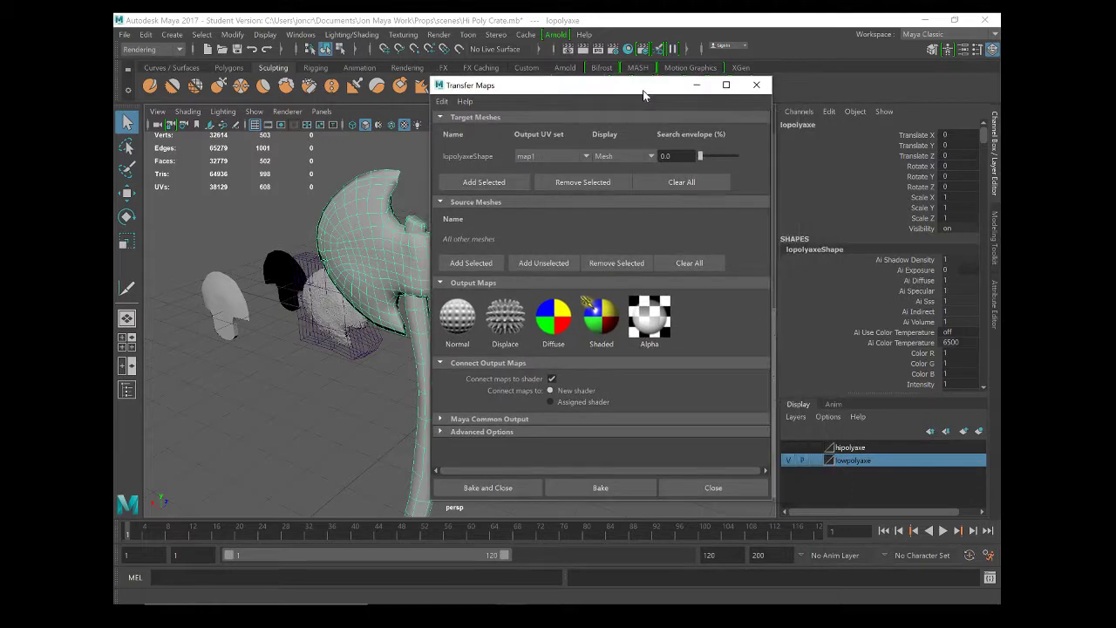
left_click(790, 460)
left_click(788, 448)
left_click(851, 448)
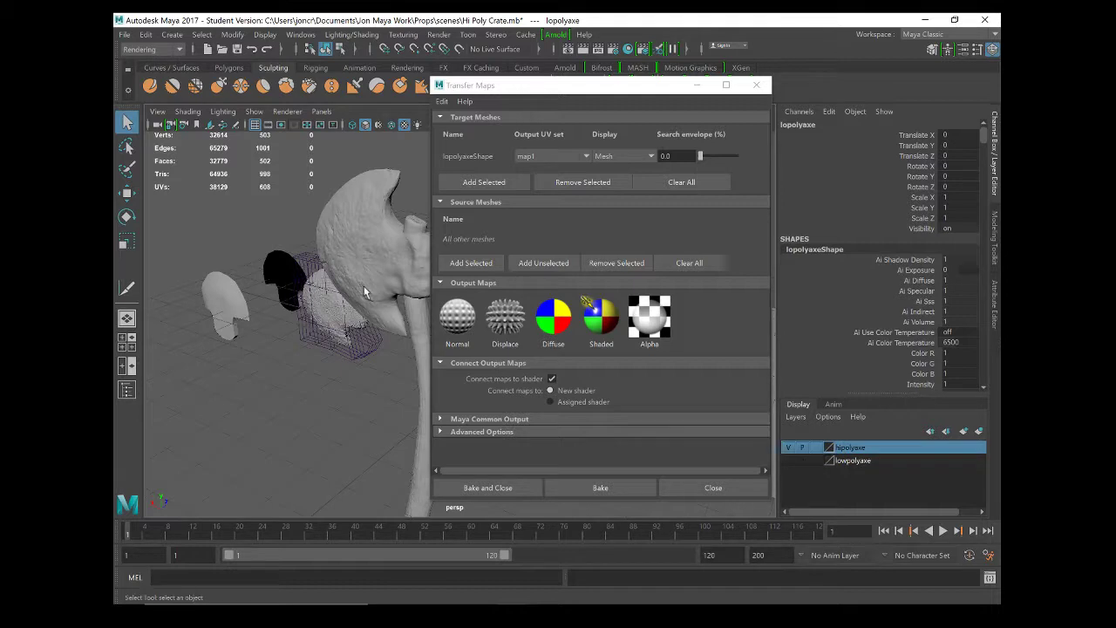
mouse_move(358, 288)
left_mouse_down("alt")
mouse_move(349, 320)
mouse_move(302, 311)
mouse_move(369, 312)
mouse_move(384, 288)
mouse_move(343, 294)
left_mouse_up("alt")
left_click(391, 269)
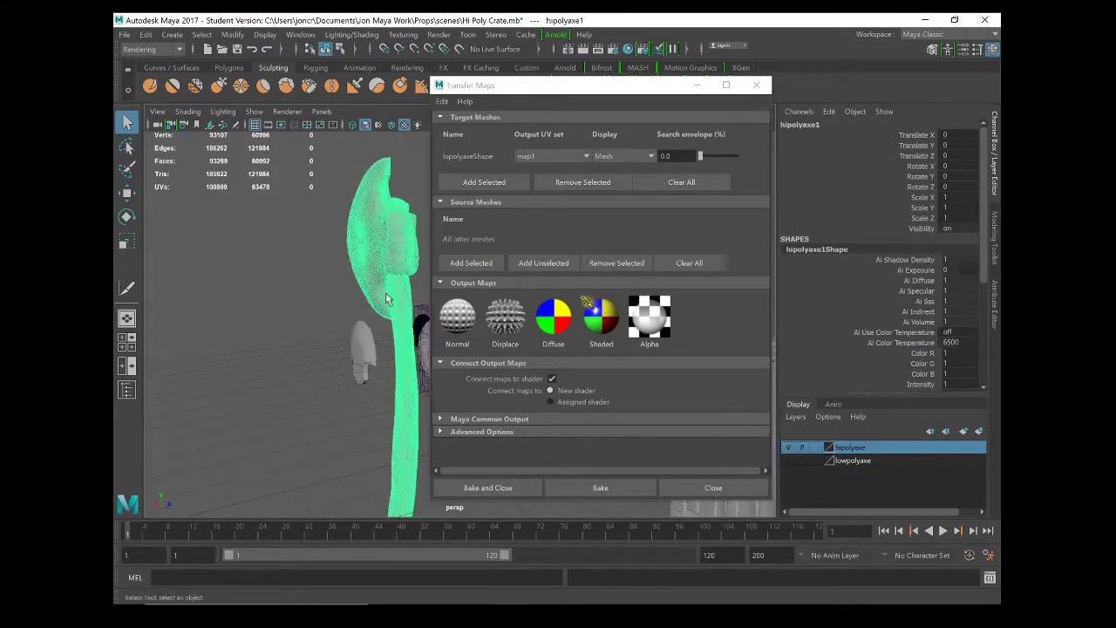
left_click(471, 263)
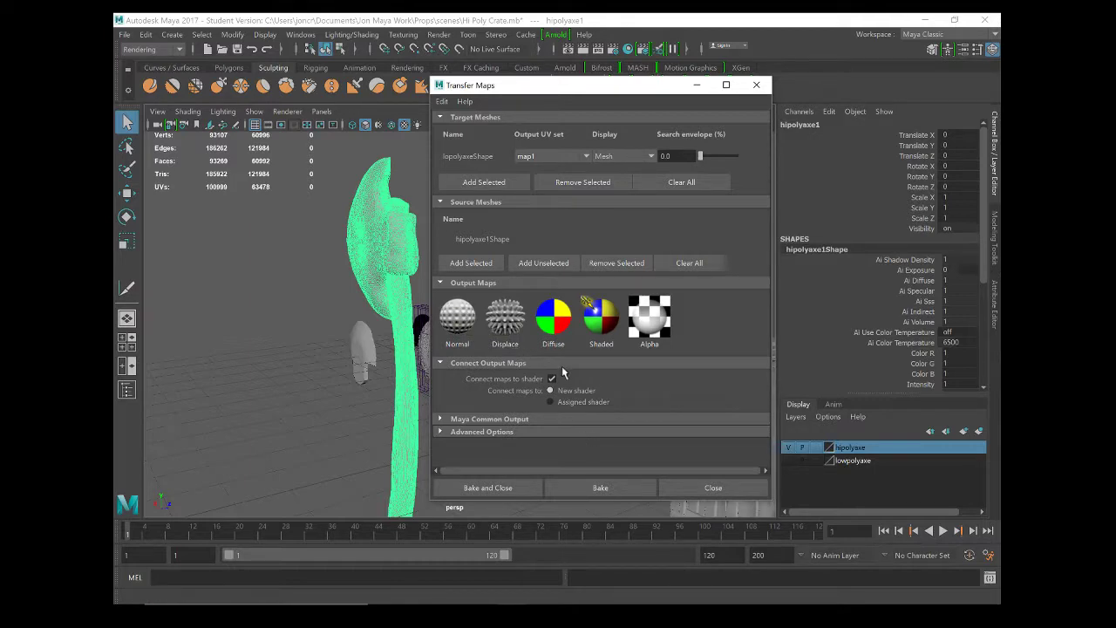
Add a Normal output map saved in sourceimages as SampledNormals2 in Targa format, keeping the map space on Tangent space
left_click(457, 315)
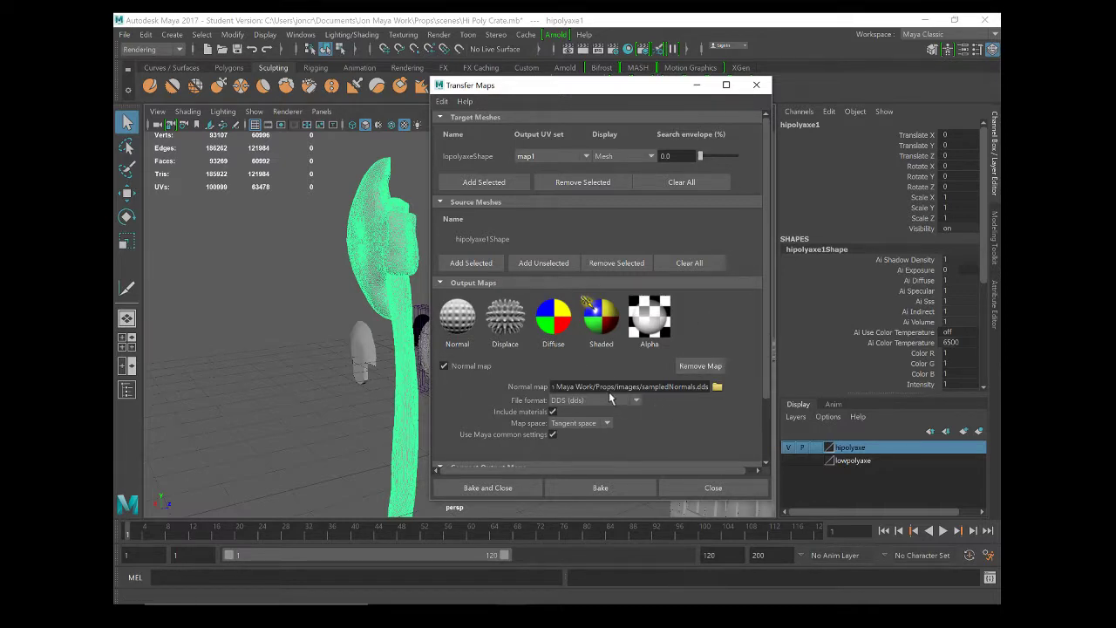
left_click(717, 386)
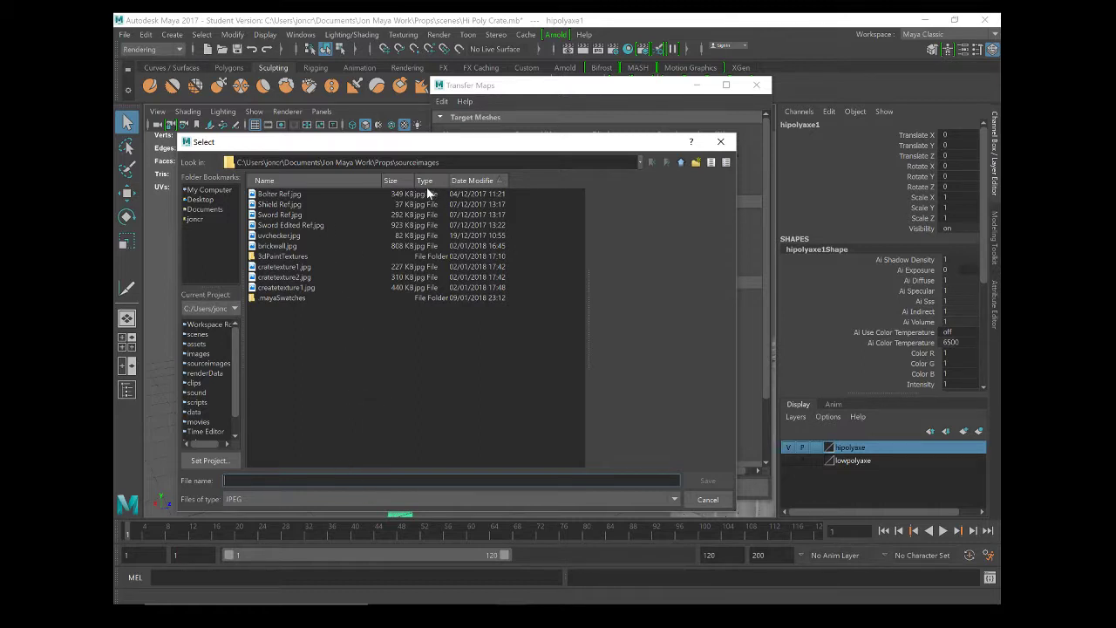
type("SampledNormals2")
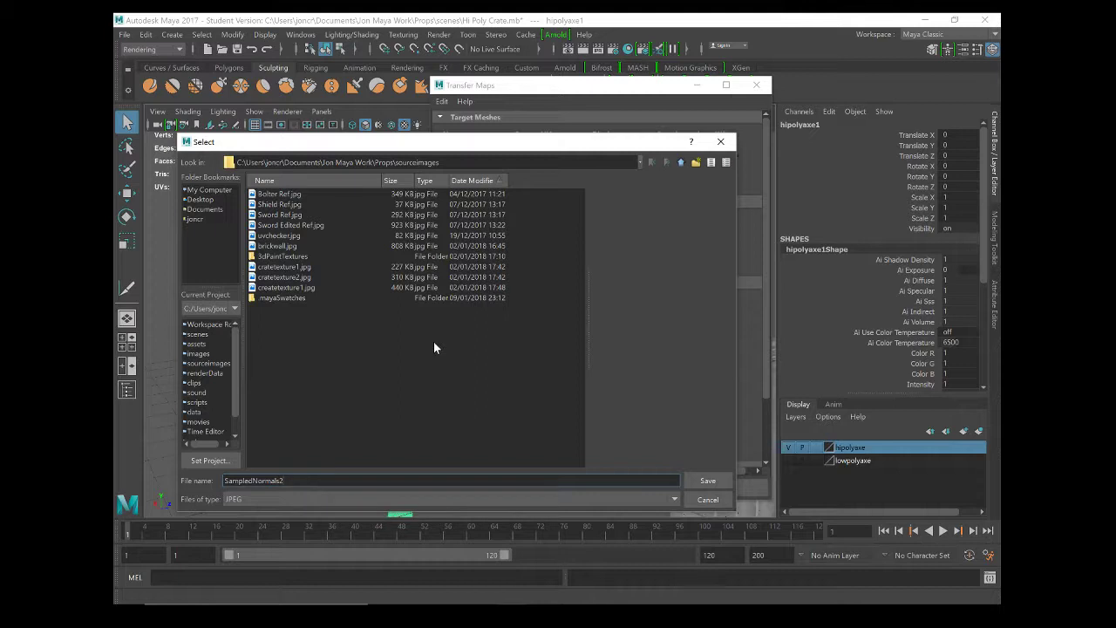
left_click(403, 496)
scroll(358, 449, "down", 3)
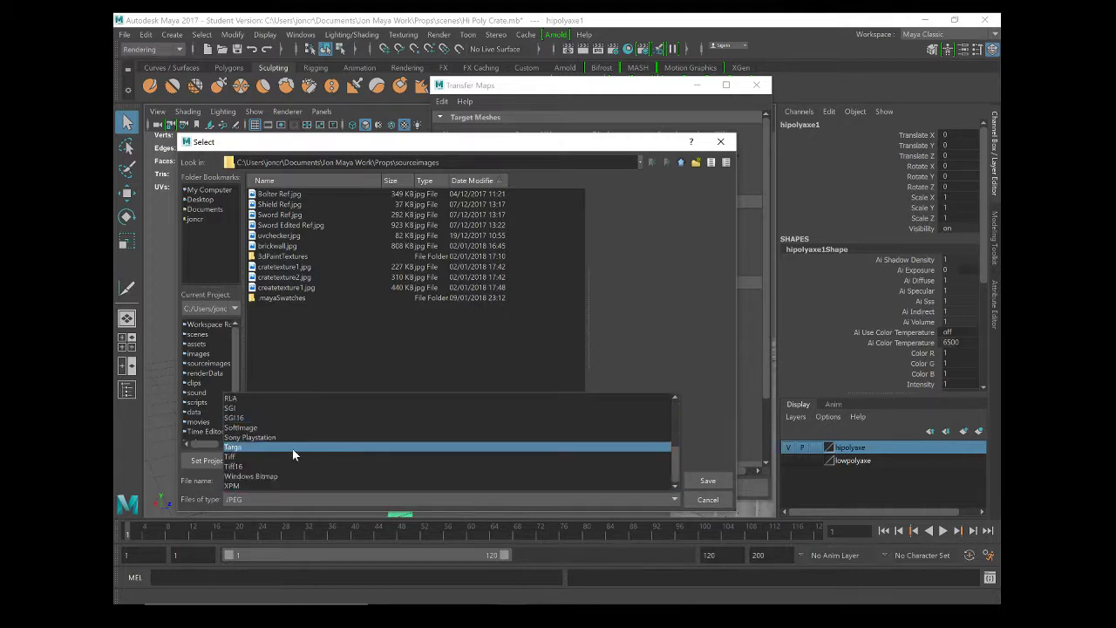
left_click(288, 449)
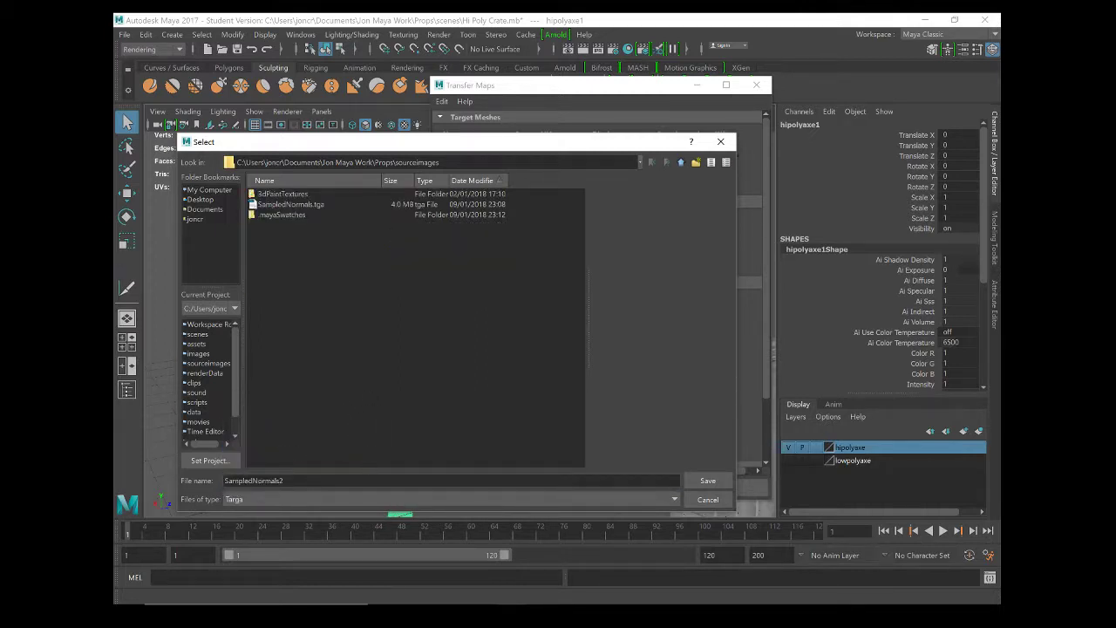
left_click(704, 480)
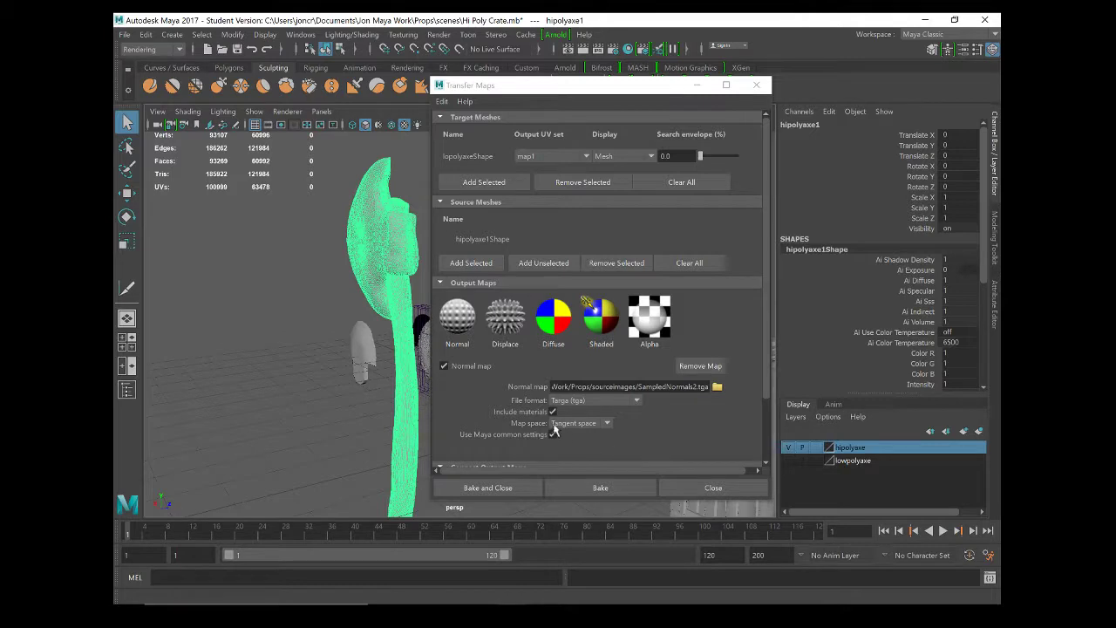
left_click(596, 423)
left_click(597, 422)
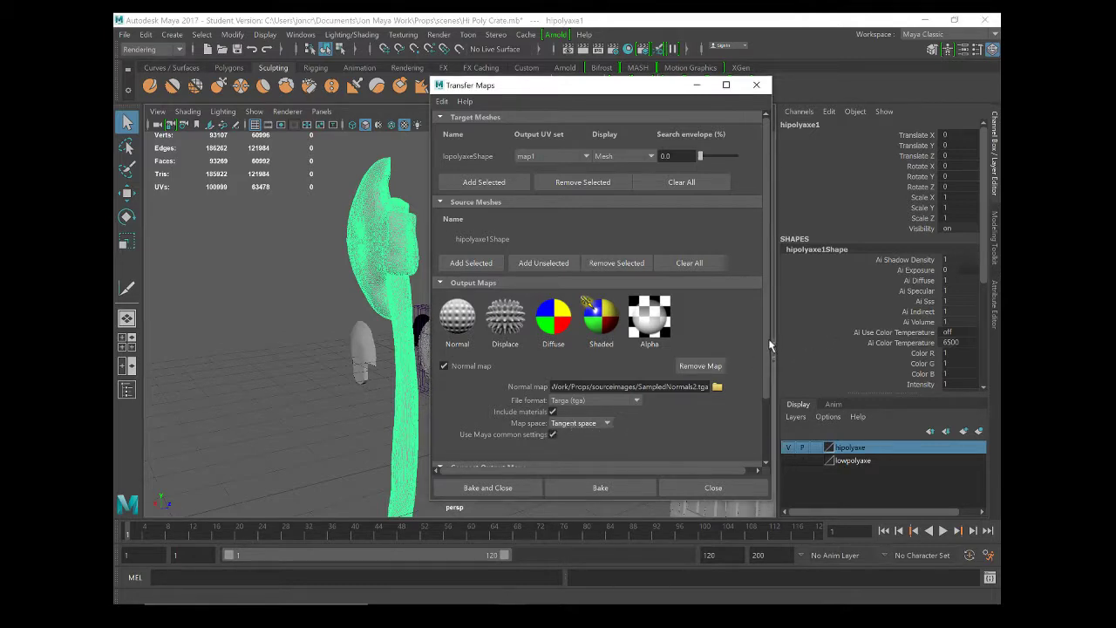
left_click_drag(770, 346, 768, 419)
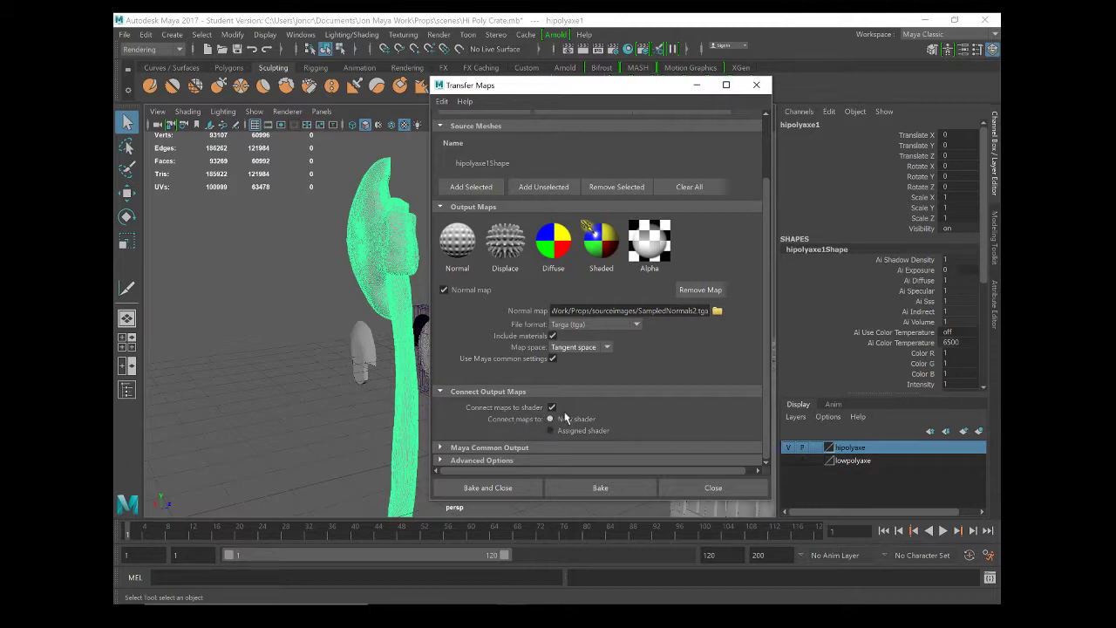
In the Maya Common Output settings, set the map size to 2048 by 2048 and keep the transfer in World Space
left_click(442, 450)
scroll(510, 353, "down", 3)
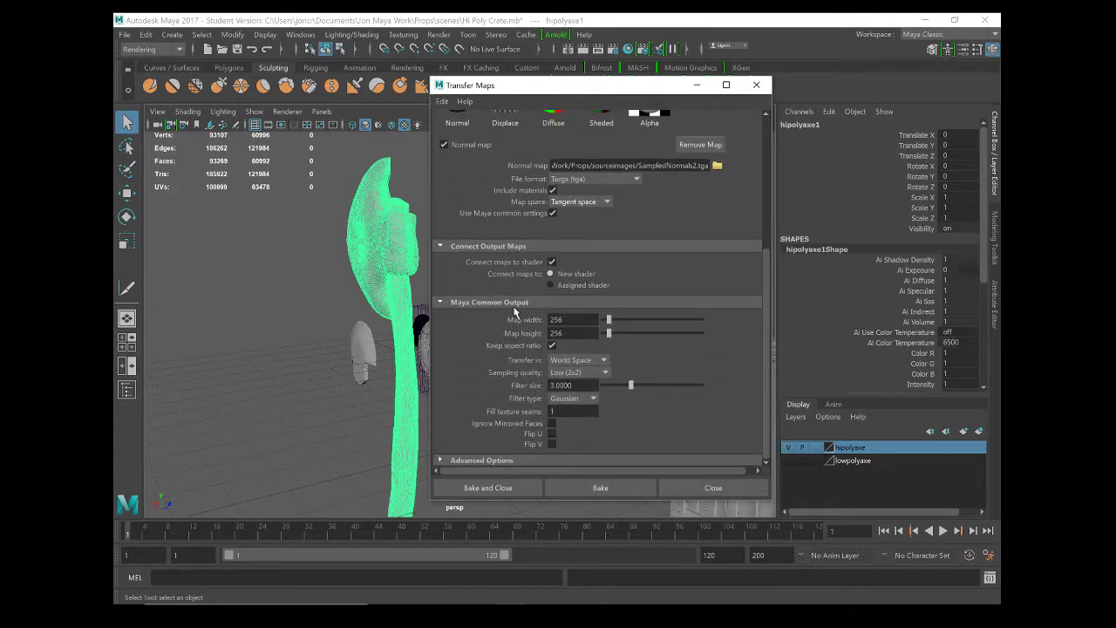
double_click(563, 319)
type("1024")
key("Return")
left_click(577, 359)
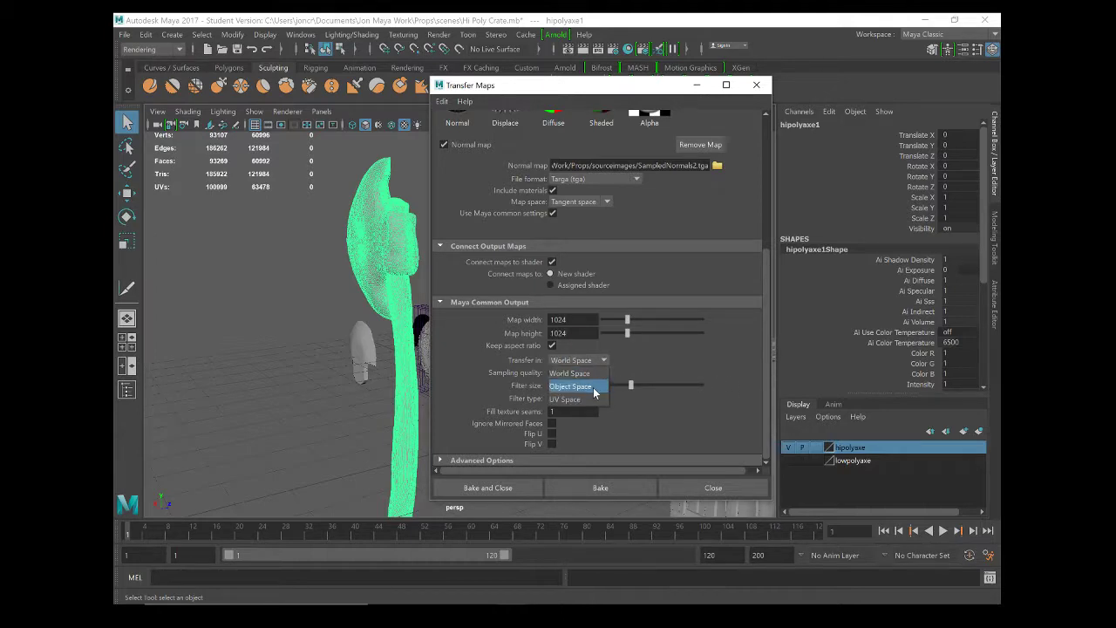
left_click(571, 370)
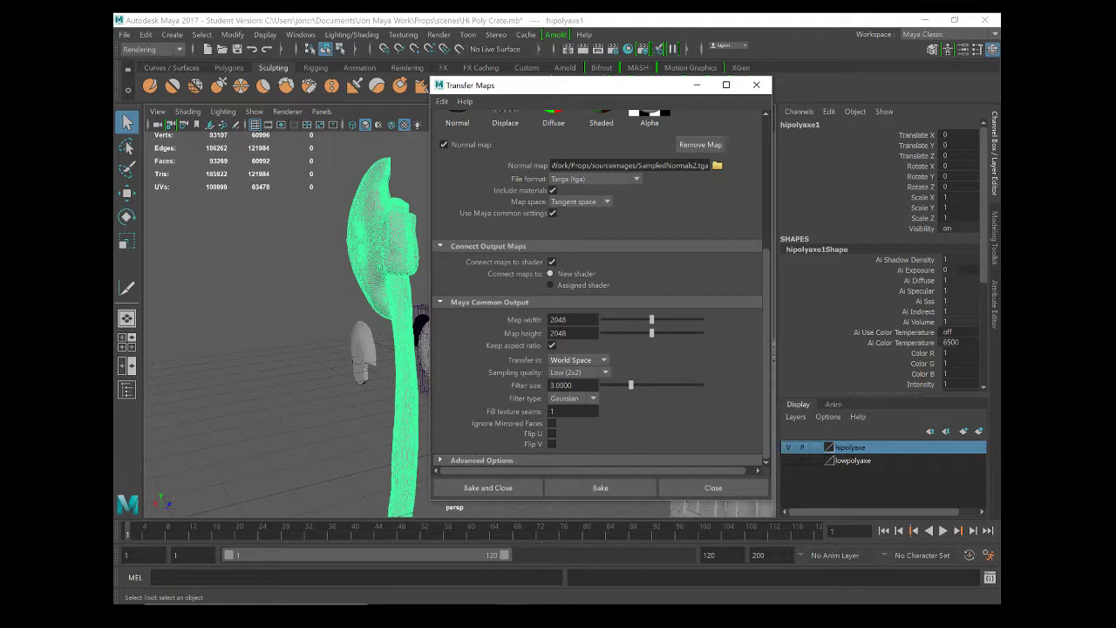
double_click(558, 320)
left_click(588, 359)
Set the sampling quality to High (8x8) and expand the Advanced Options
left_click(571, 373)
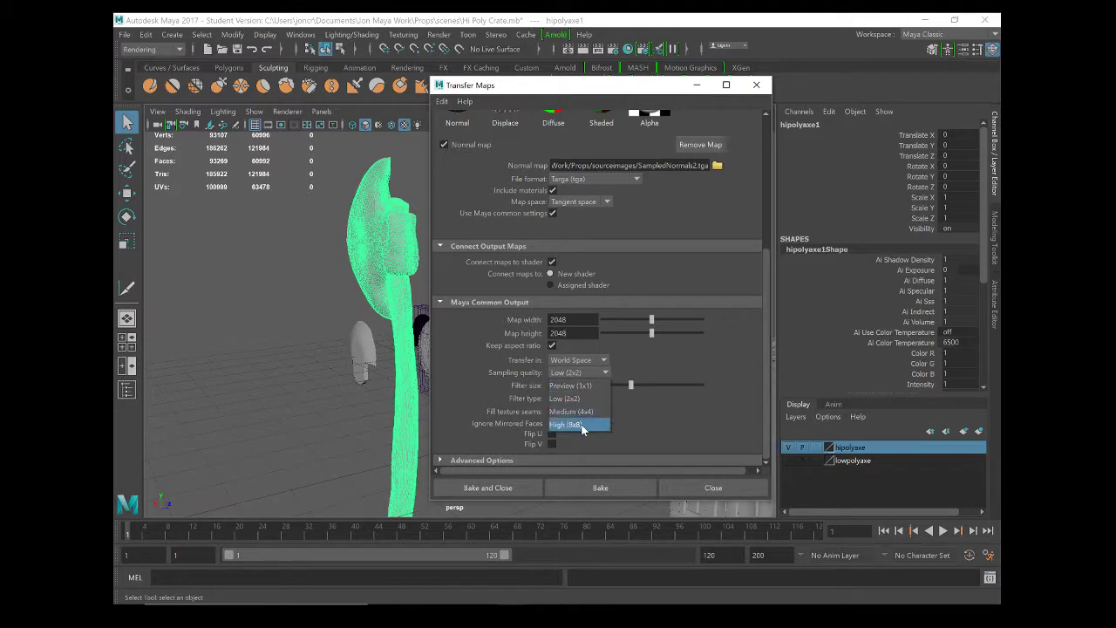
left_click(576, 394)
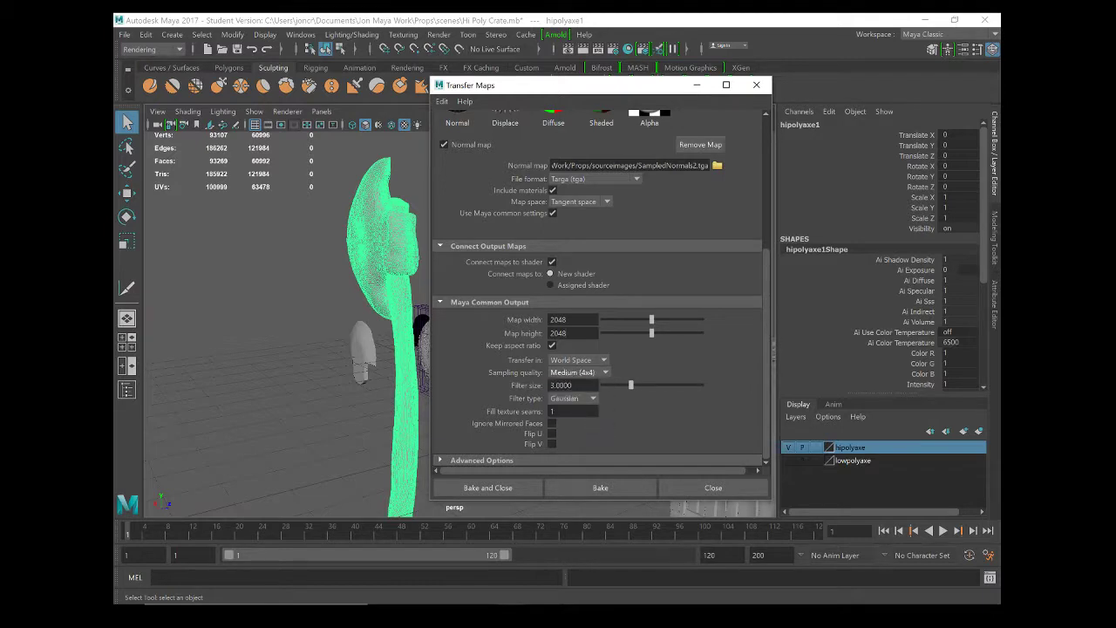
left_click(604, 374)
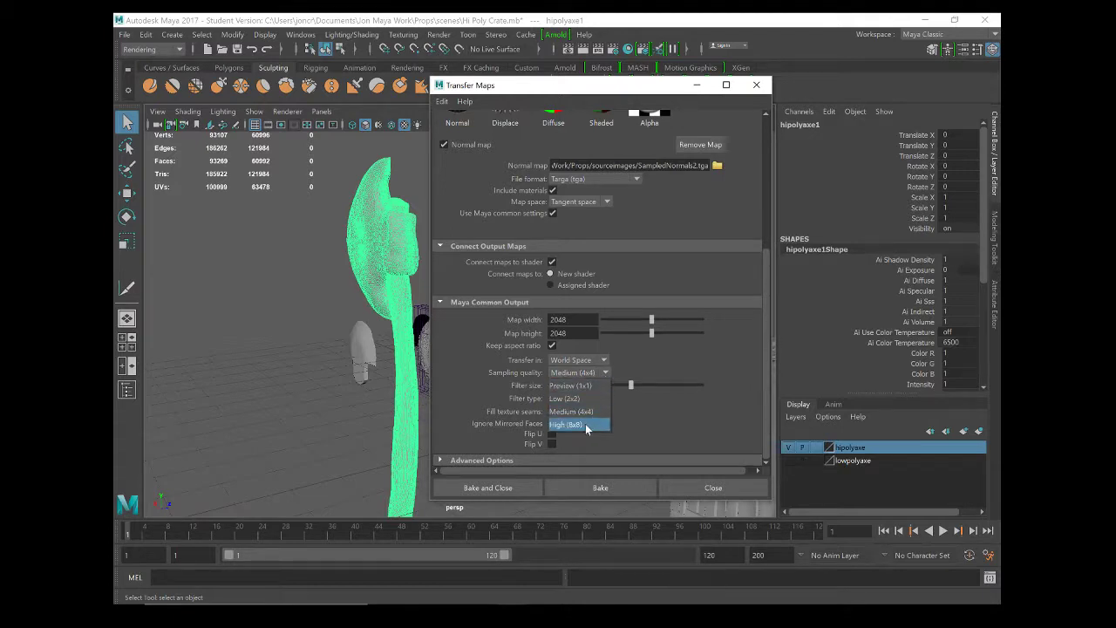
key("Up")
left_click(581, 425)
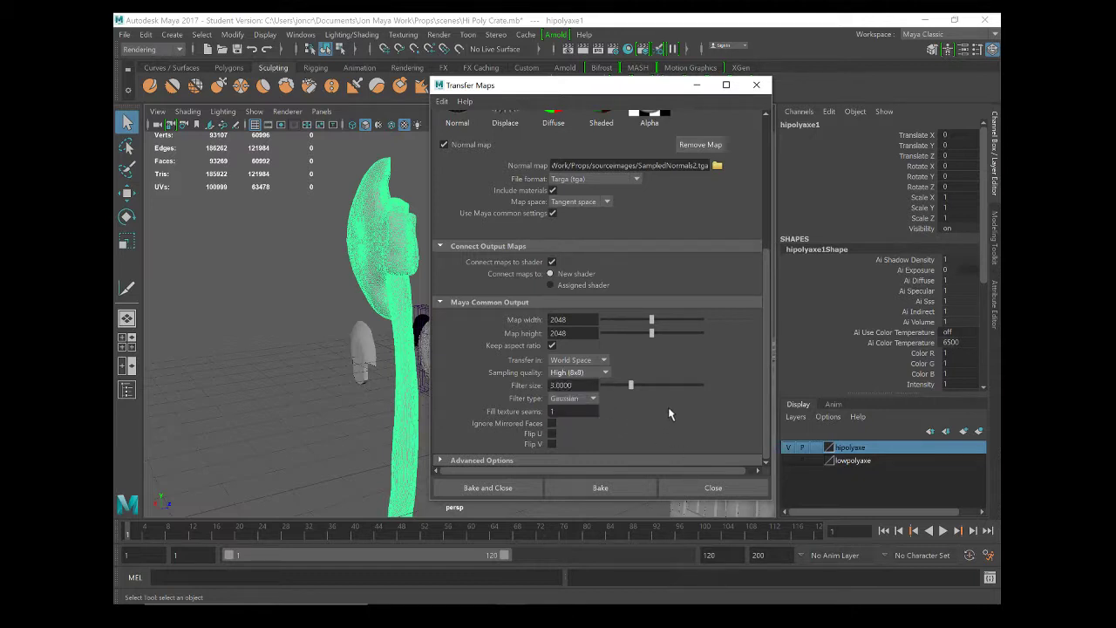
left_click(442, 462)
scroll(471, 440, "down", 2)
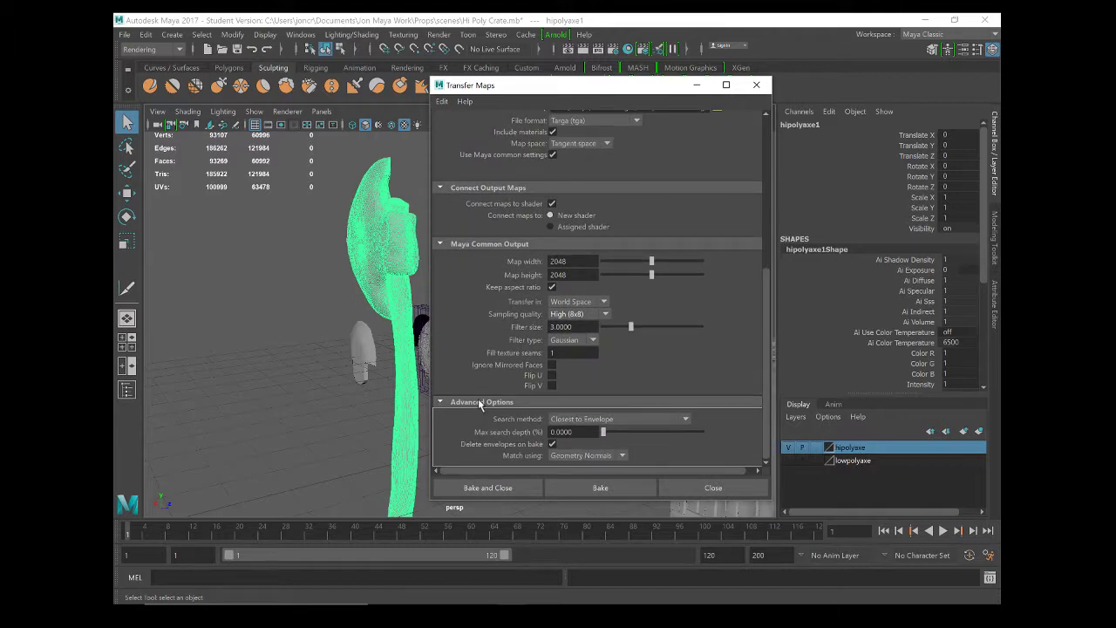
Set the low-poly target mesh's display to Envelope and make the lowpolyaxe layer visible alongside the high-poly axe
scroll(478, 404, "up", 2)
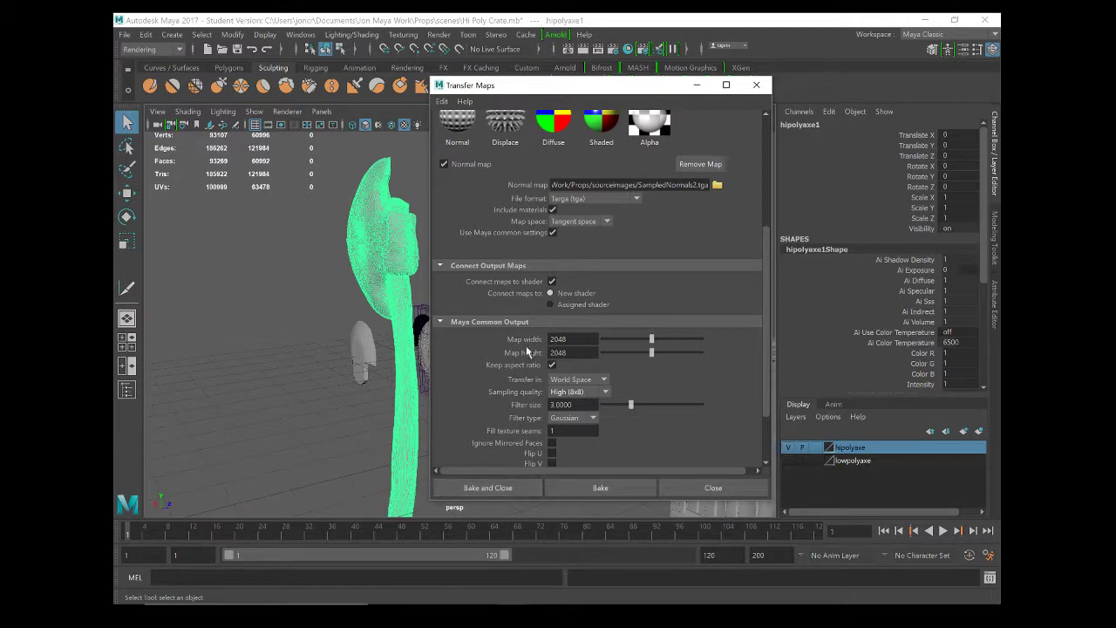
scroll(529, 349, "up", 5)
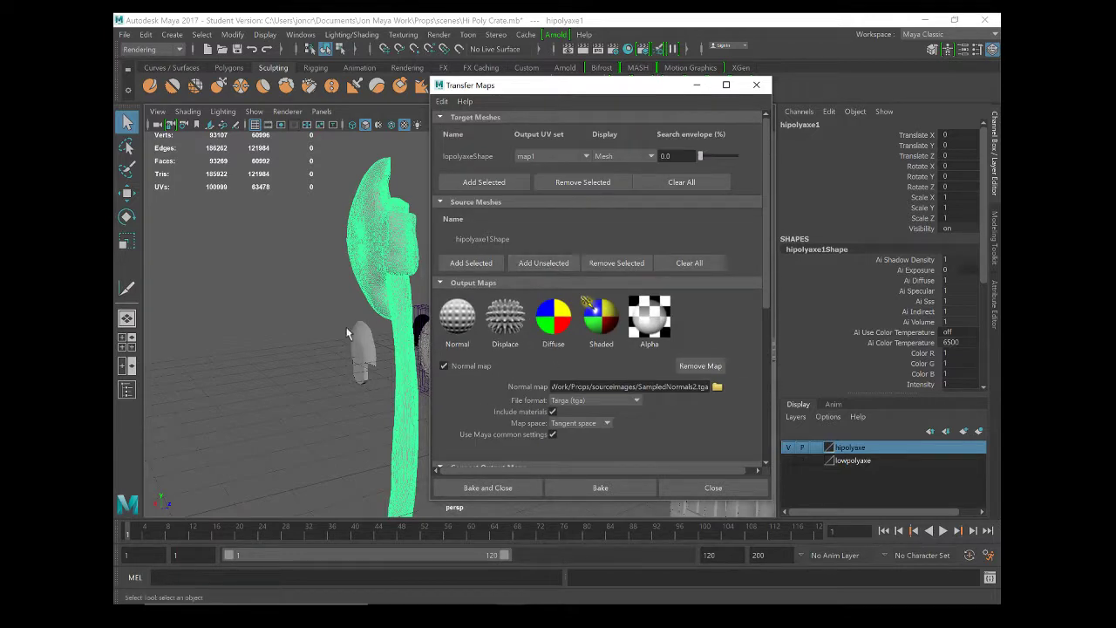
left_click_drag(346, 331, 398, 289, "alt")
middle_click_drag(399, 288, 356, 293, "alt")
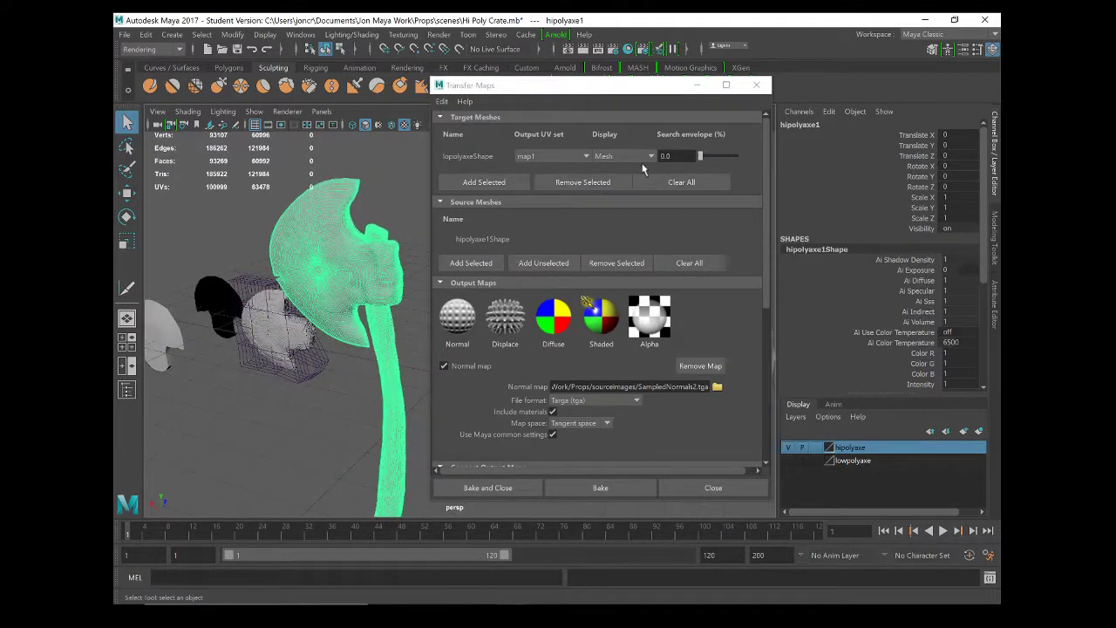
left_click(621, 156)
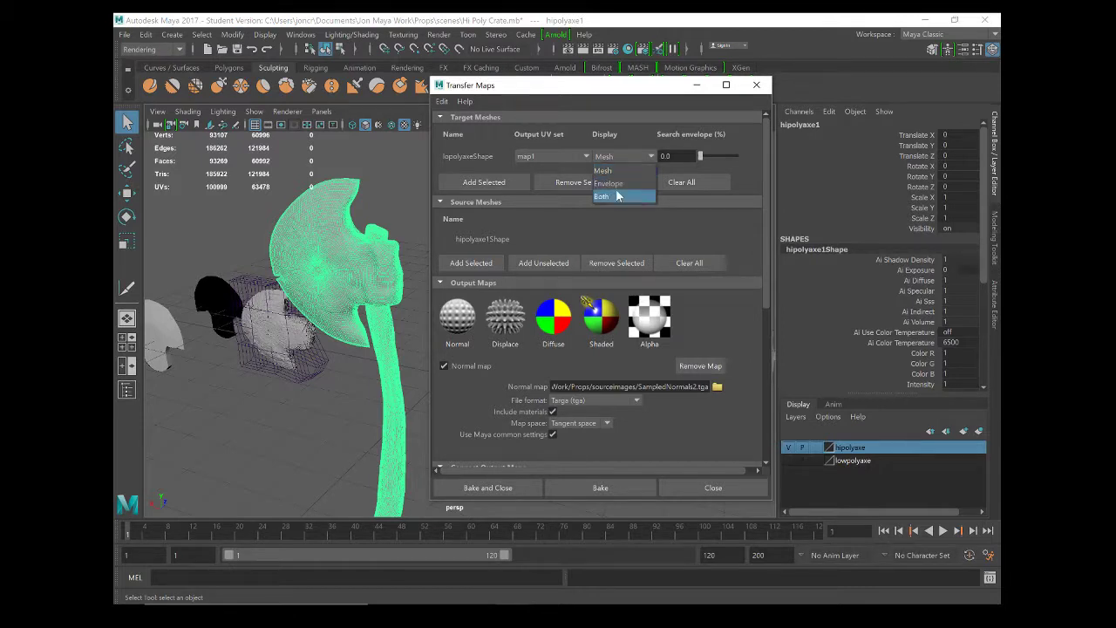
left_click(609, 183)
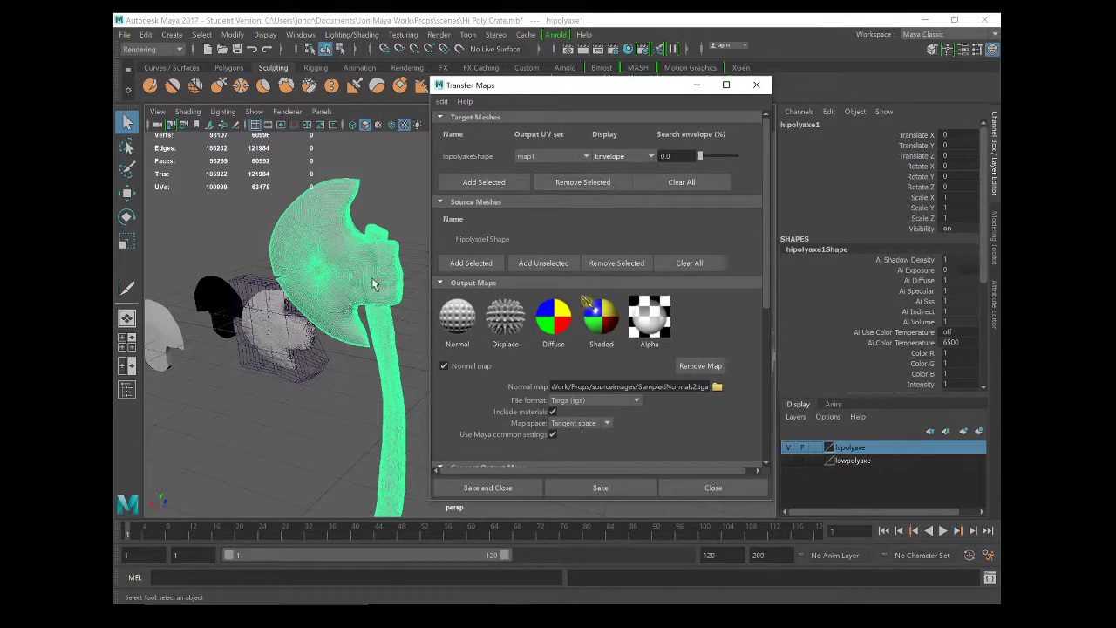
left_click_drag(333, 266, 388, 236, "alt")
left_click(789, 460)
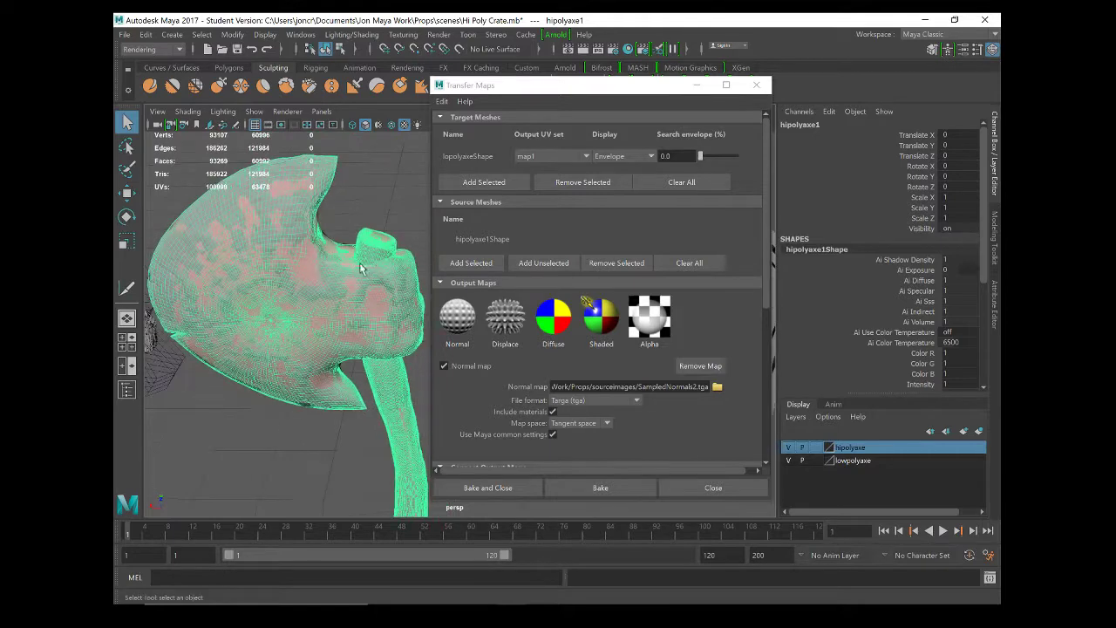
left_click_drag(314, 279, 366, 262, "alt")
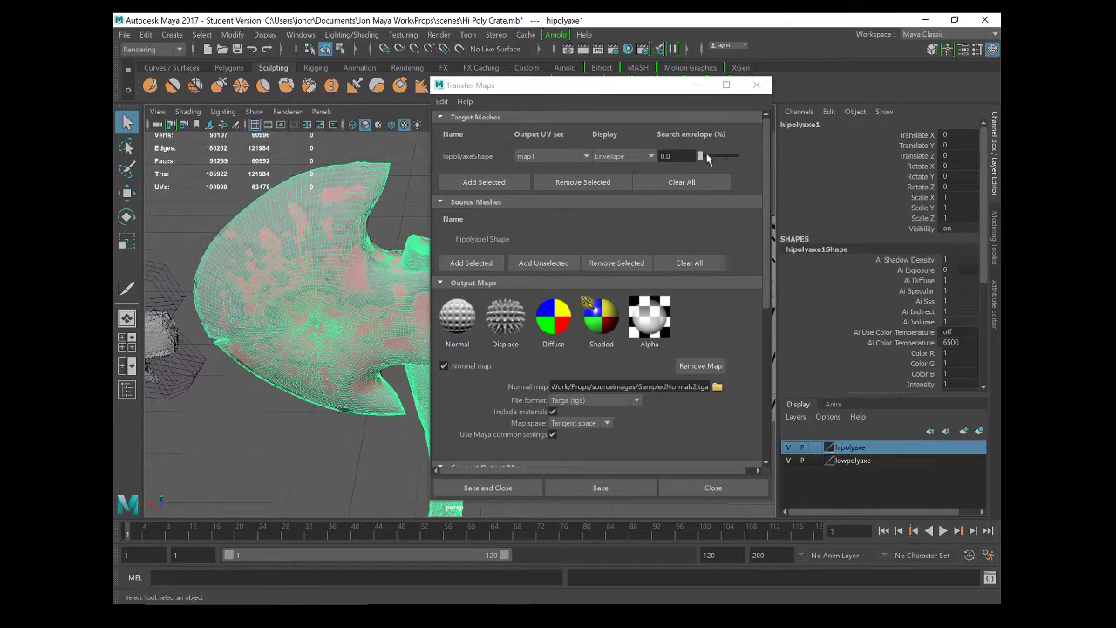
Set the low-poly axe's search envelope to 2.6% and move the Transfer Maps window clear of the axe
left_click_drag(703, 159, 704, 156)
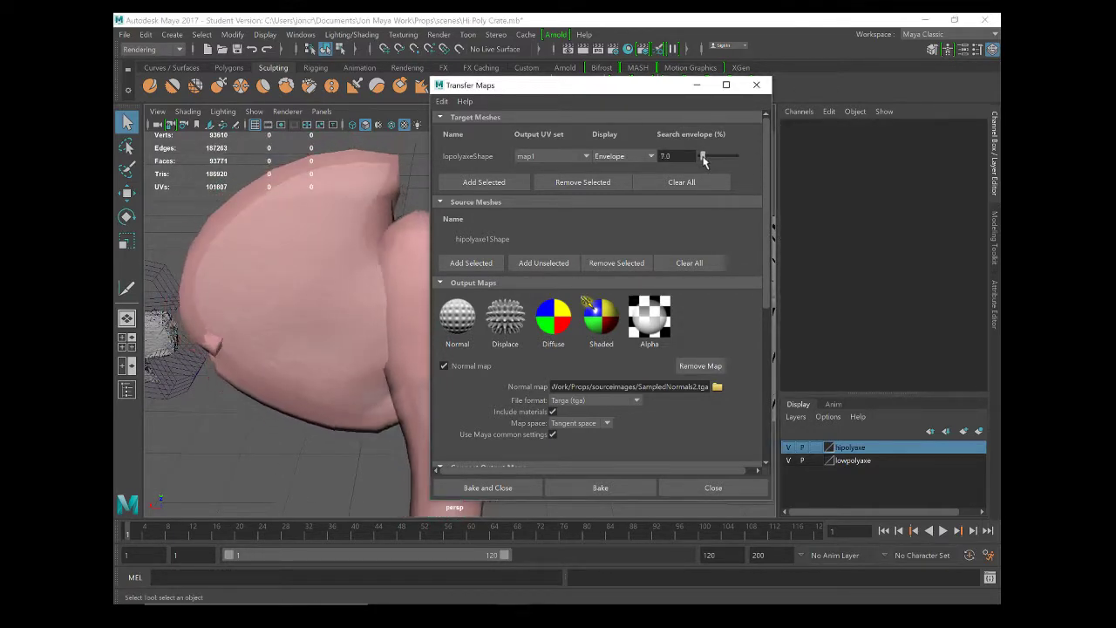
left_click_drag(628, 93, 707, 91)
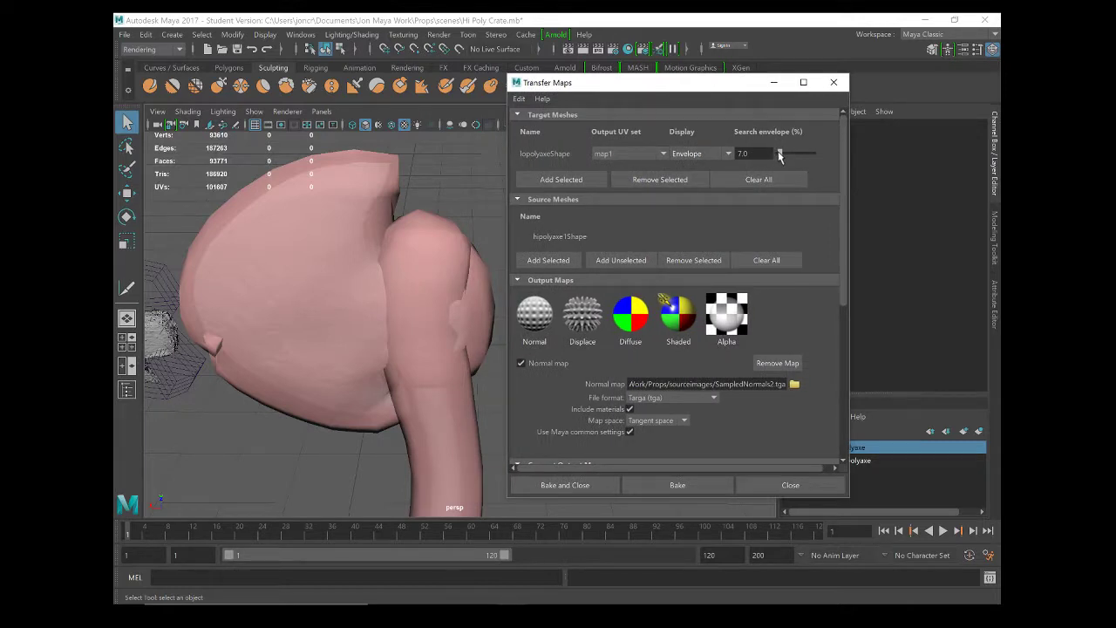
left_click_drag(780, 155, 779, 157)
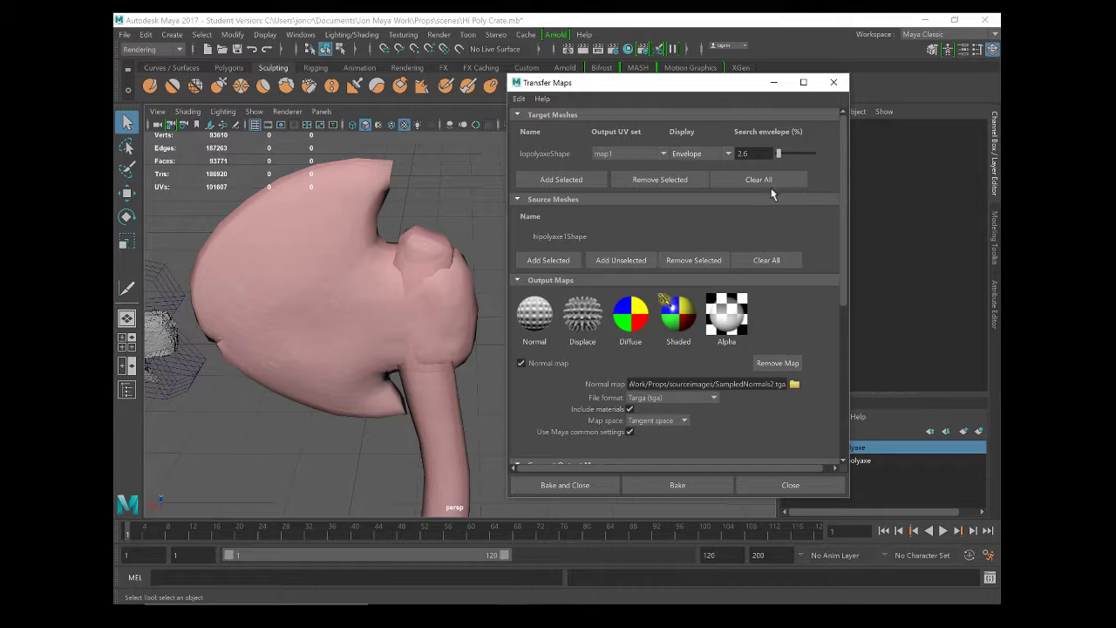
left_click_drag(372, 310, 329, 307, "alt")
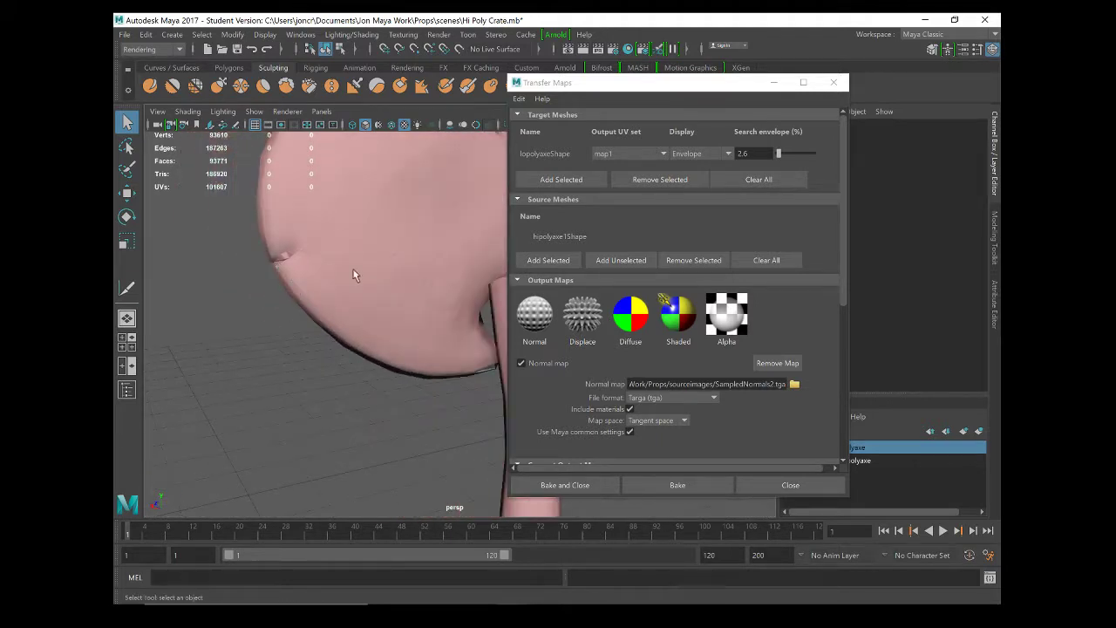
Raise the low-poly axe's search envelope to 3.4% so it encloses the high-poly axe
left_click(742, 153)
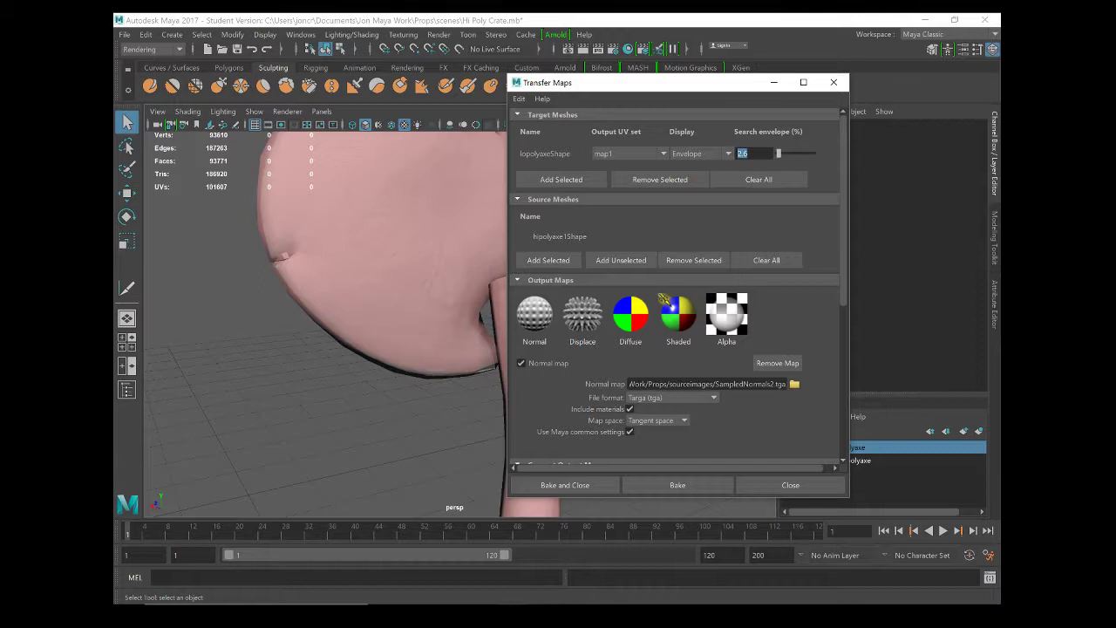
type("2")
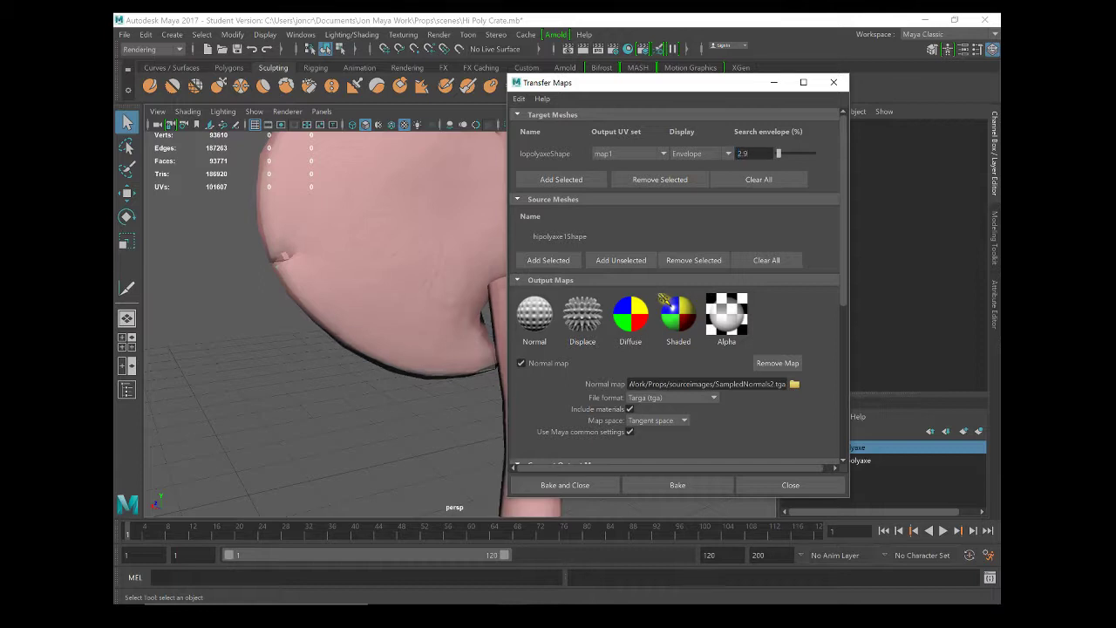
left_click_drag(748, 155, 701, 151)
type("3")
key("Return")
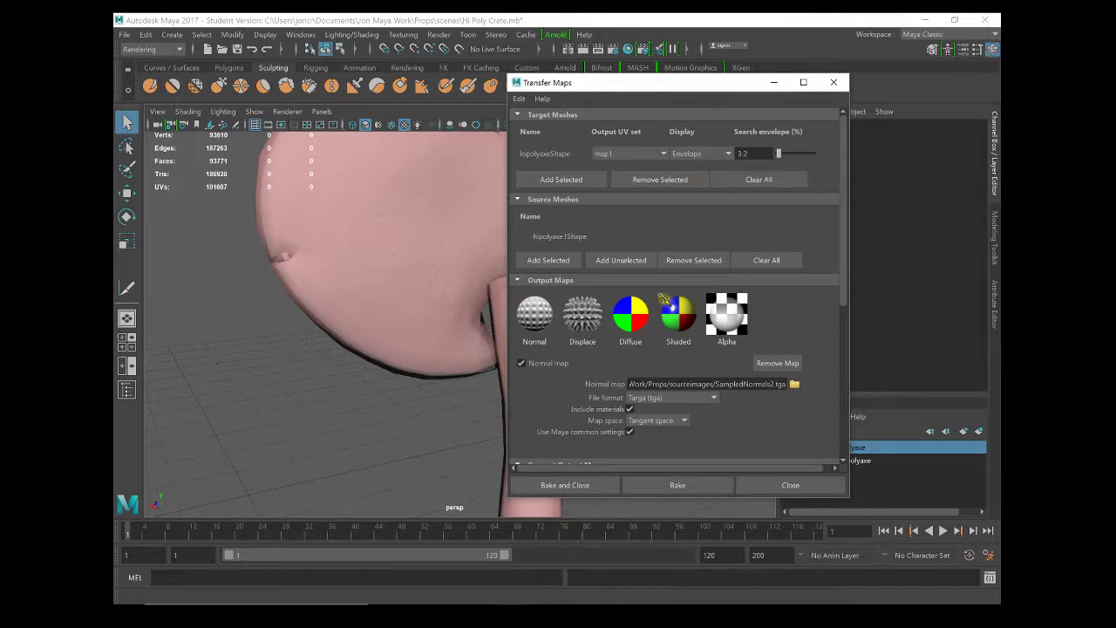
left_click_drag(424, 267, 332, 294, "alt")
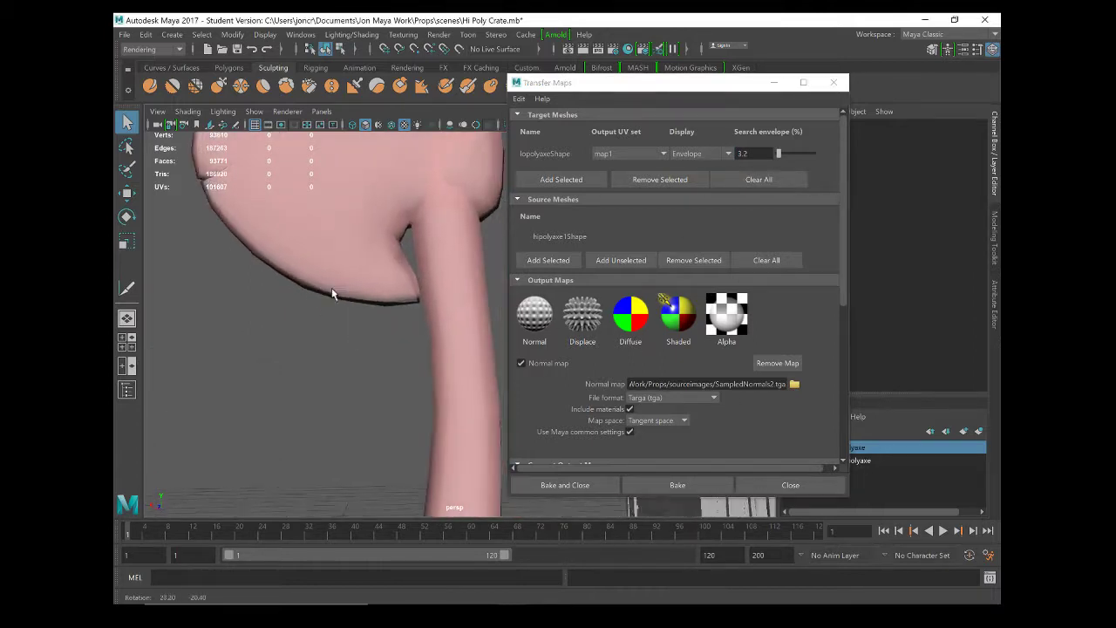
left_click(761, 164)
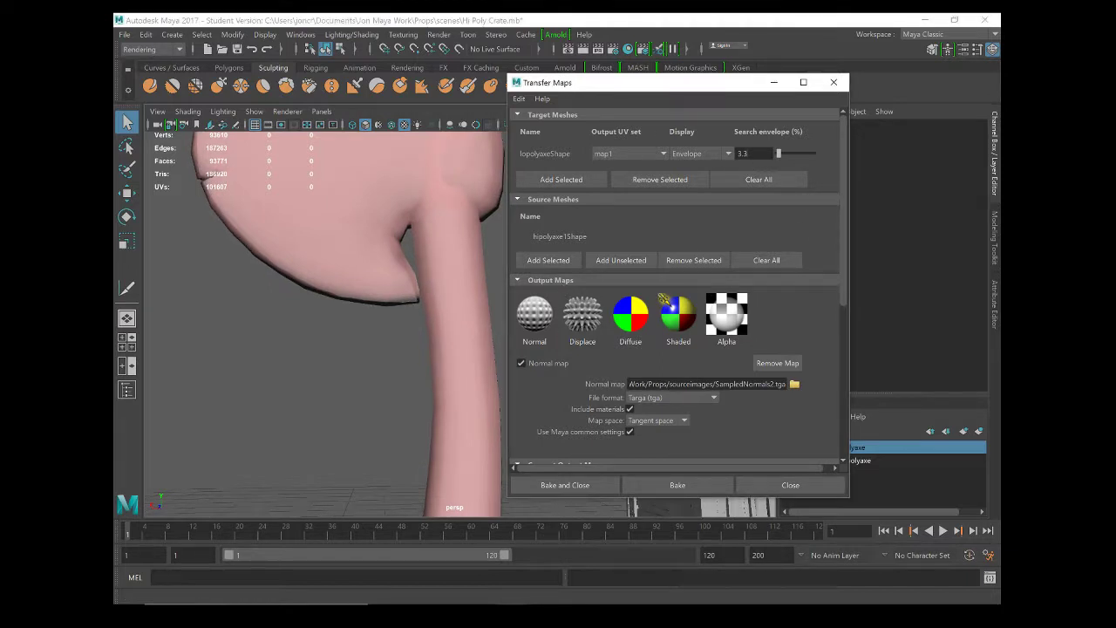
left_click_drag(778, 154, 780, 153)
Examine the envelope around the axe head and handle from several angles for high-poly surface poking through
left_click_drag(354, 277, 299, 279, "alt")
middle_click_drag(299, 279, 362, 288, "alt")
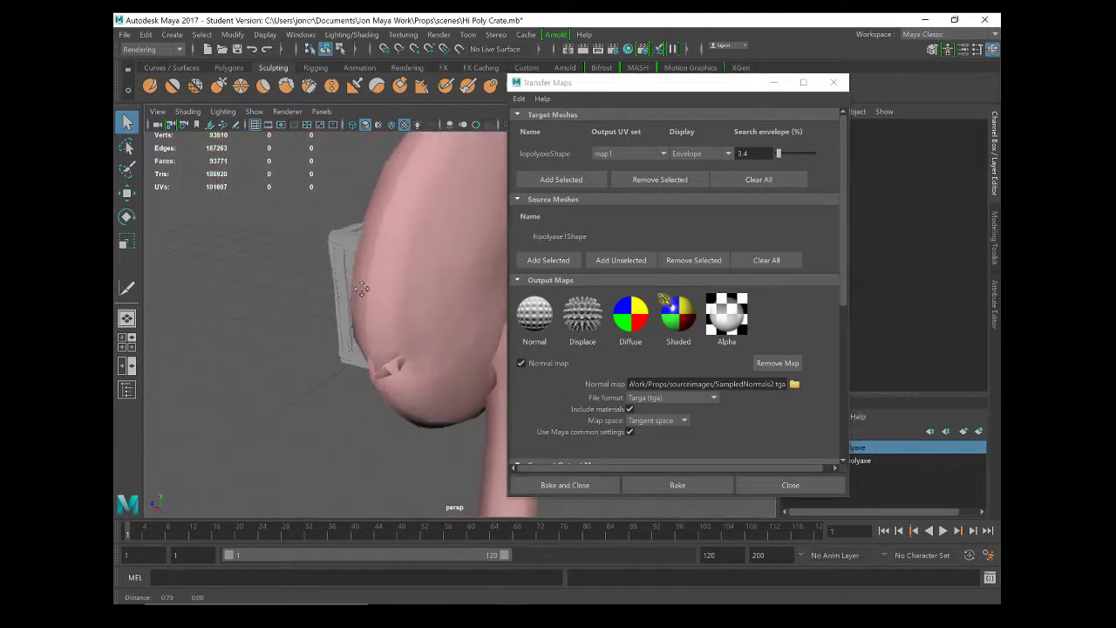
left_click_drag(362, 289, 342, 358, "alt")
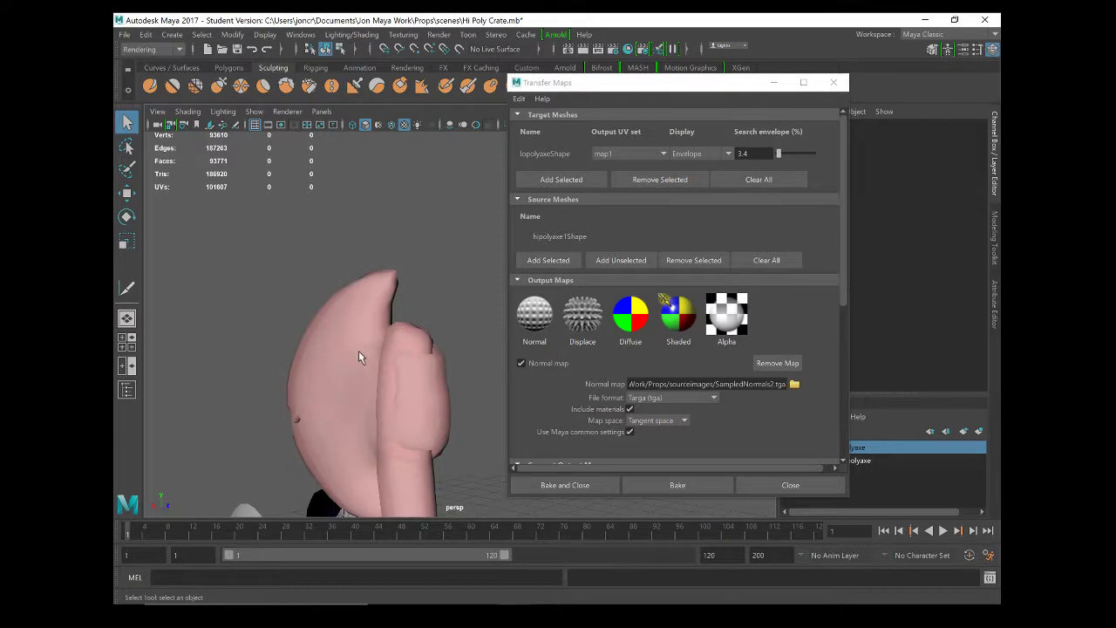
left_click_drag(389, 304, 440, 255, "alt")
middle_click_drag(440, 256, 447, 301, "alt")
left_click_drag(453, 286, 489, 330, "alt")
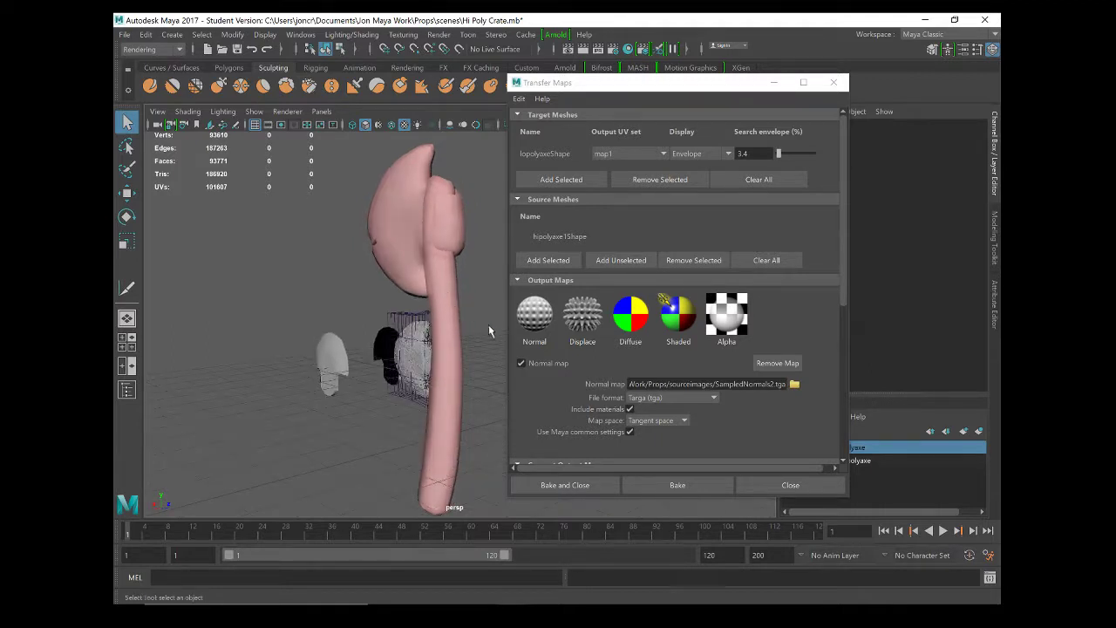
Bake the axe's normal map at Medium (4x4) sampling quality with a smaller map size and close Transfer Maps
left_click_drag(843, 268, 842, 429)
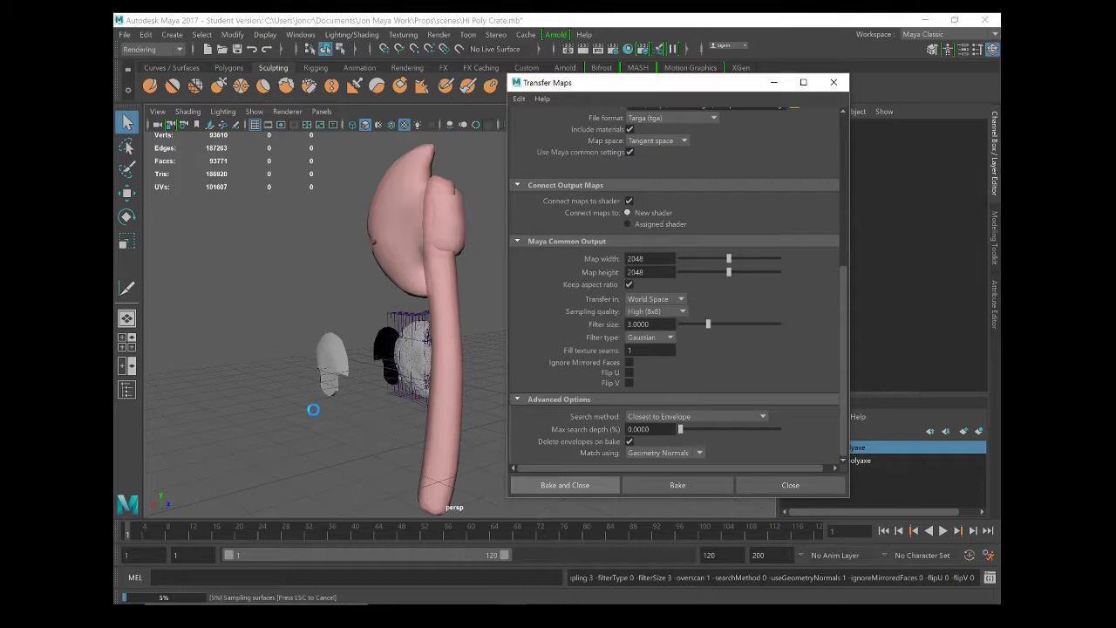
left_click(670, 311)
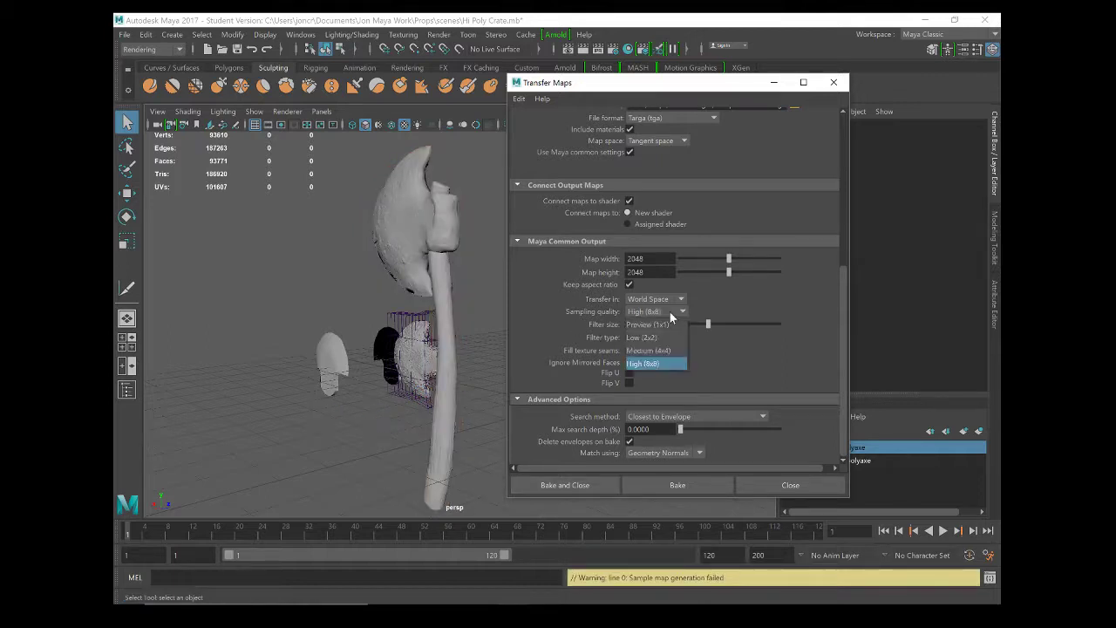
left_click(660, 351)
double_click(635, 258)
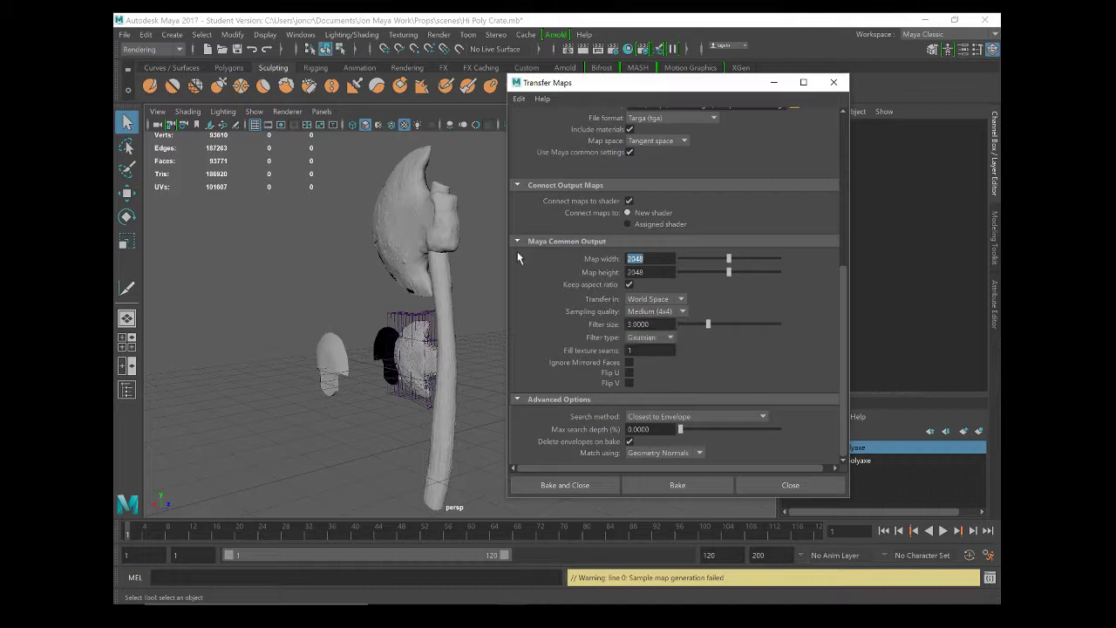
type("10")
key("Return")
left_click(541, 486)
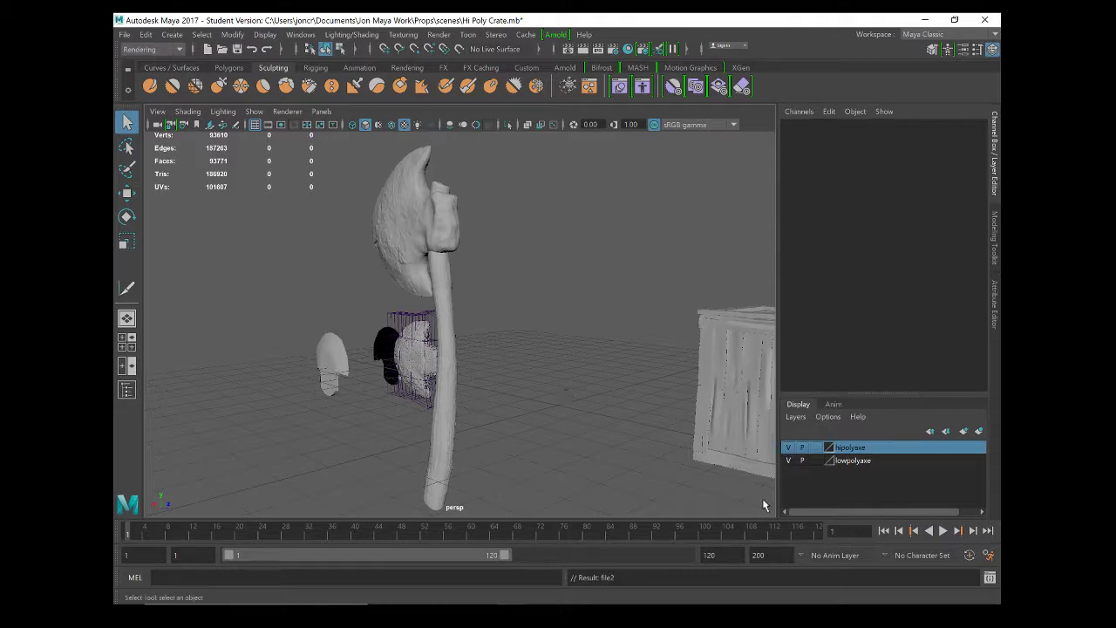
Hide the hipolyaxe layer, keeping the lowpolyaxe layer visible
left_click(788, 460)
left_click(788, 448)
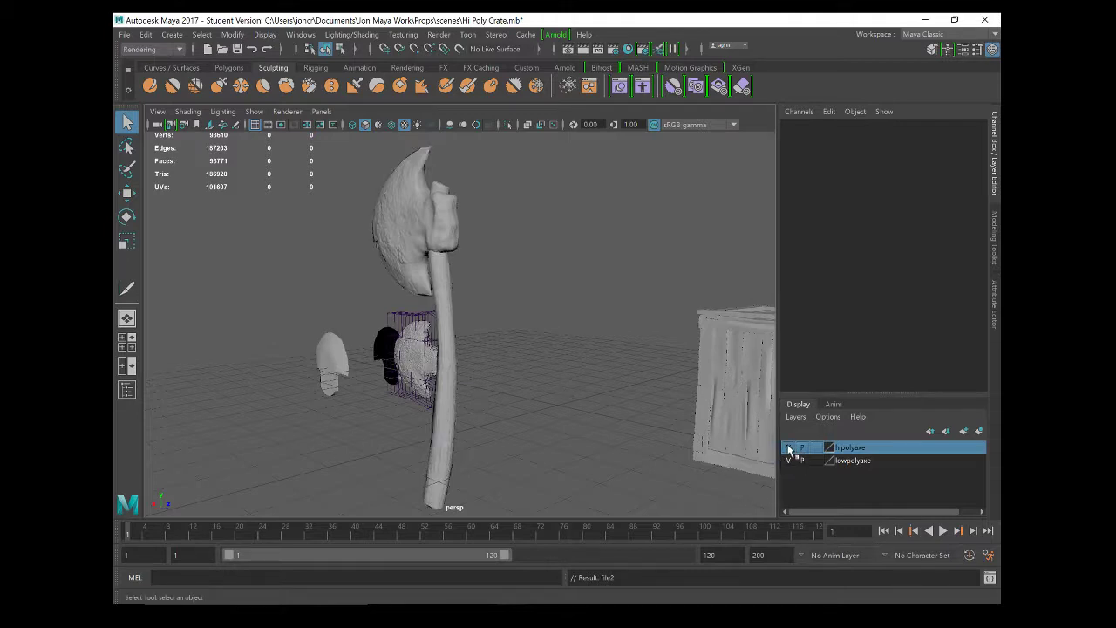
Examine the baked normal detail on the low-poly axe's head and handle from several angles and distances
left_click_drag(497, 352, 472, 335, "alt")
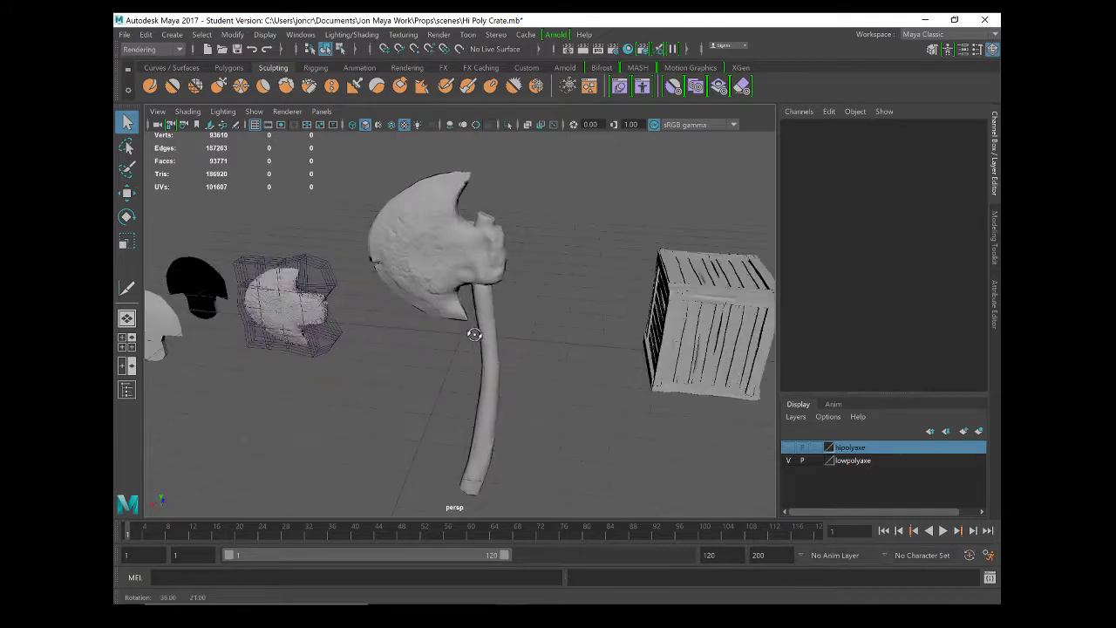
left_click(470, 279)
left_click_drag(467, 297, 461, 325, "alt")
left_click(610, 370)
left_click_drag(579, 381, 447, 386, "alt")
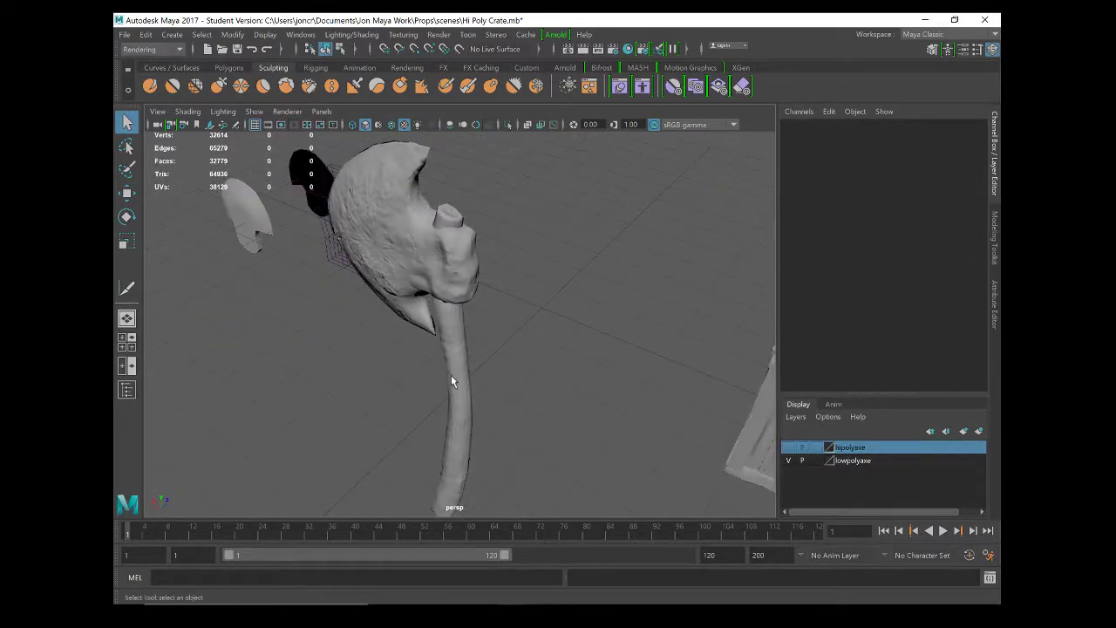
left_click_drag(475, 423, 488, 250, "alt")
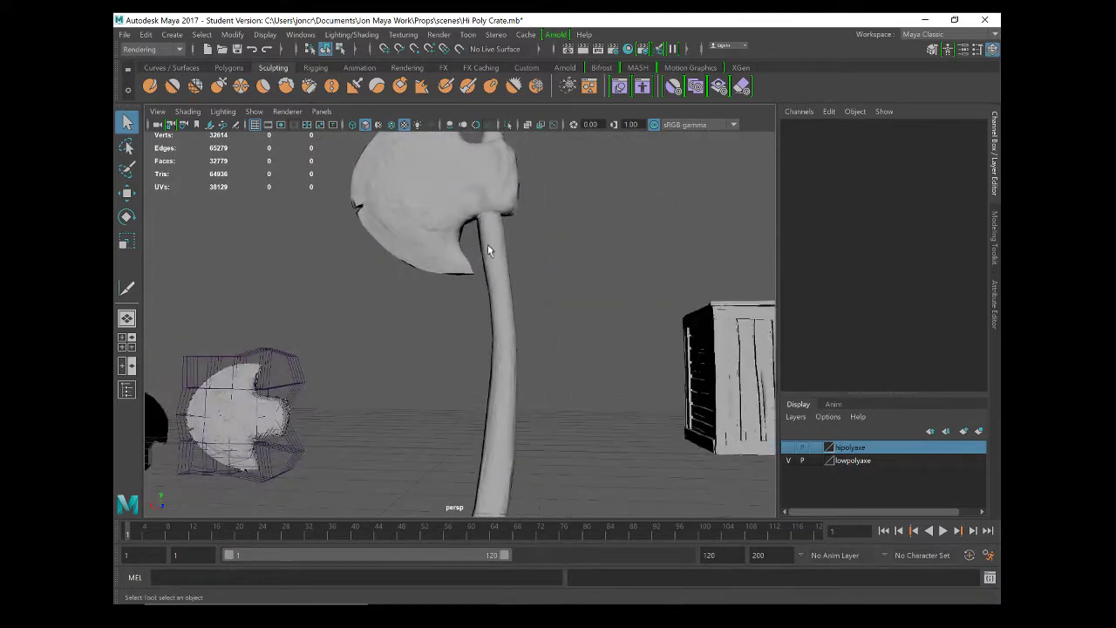
scroll(492, 210, "up", 4)
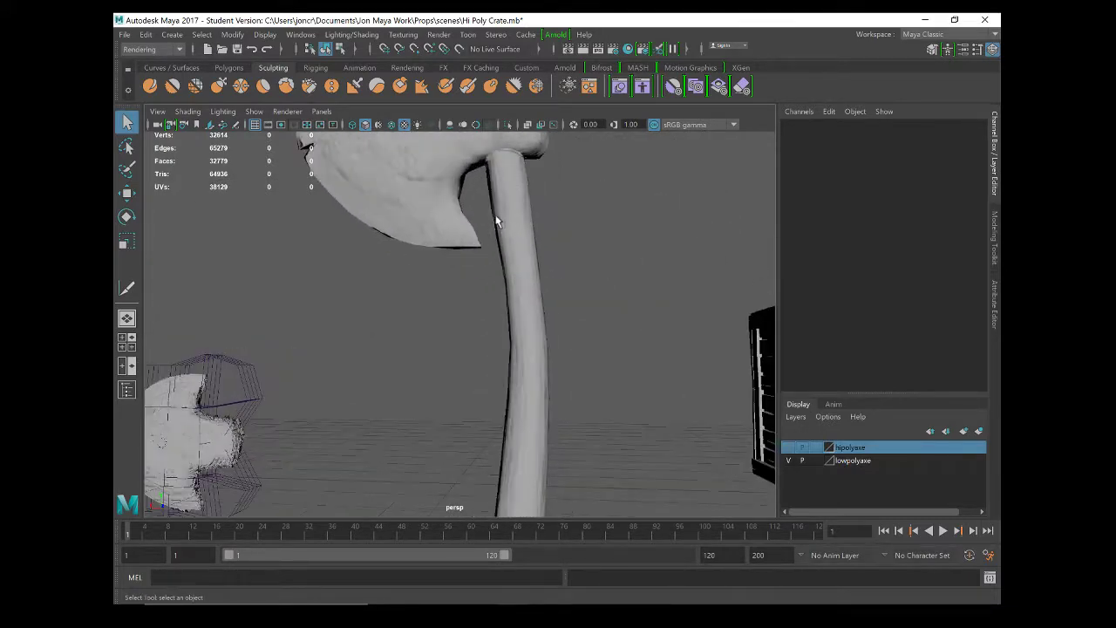
scroll(487, 360, "down", 2)
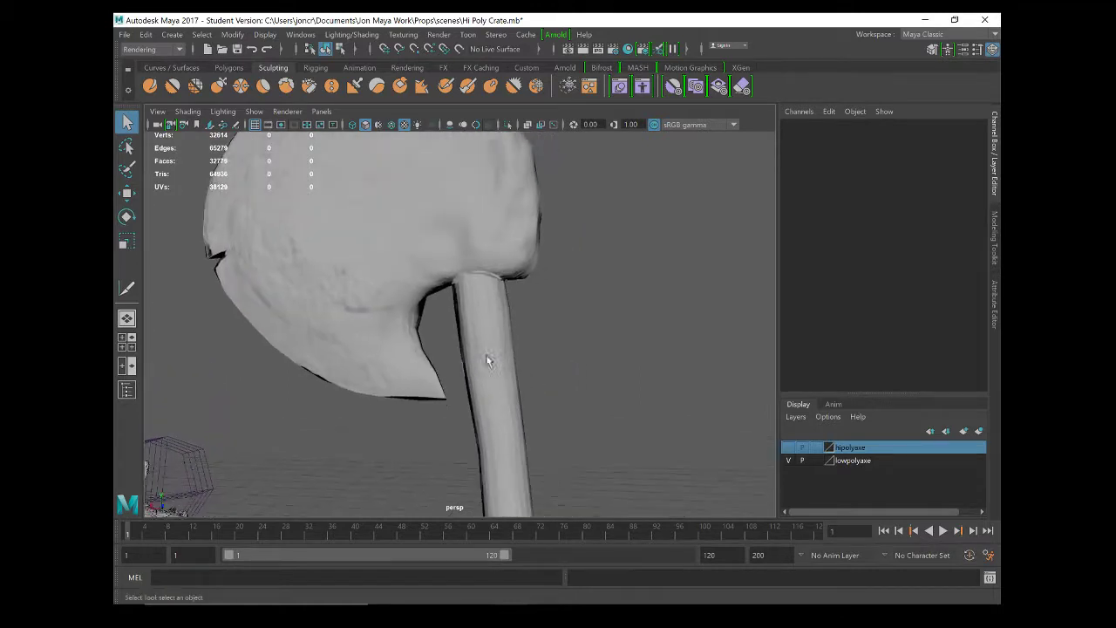
left_click_drag(488, 360, 511, 294, "alt")
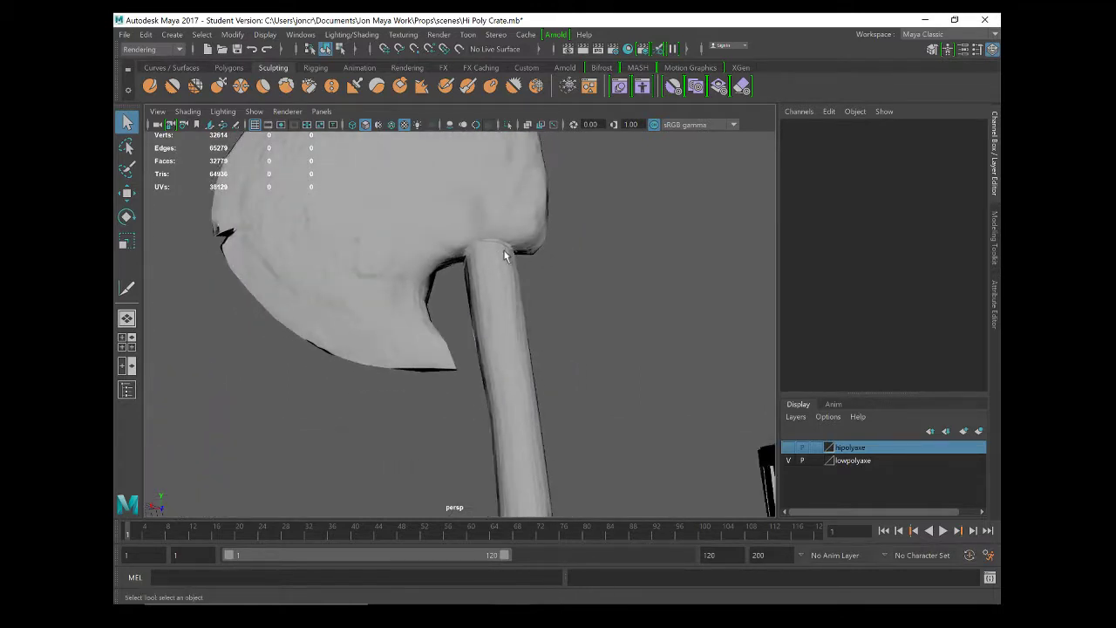
scroll(506, 270, "down", 3)
left_click_drag(509, 286, 445, 340, "alt")
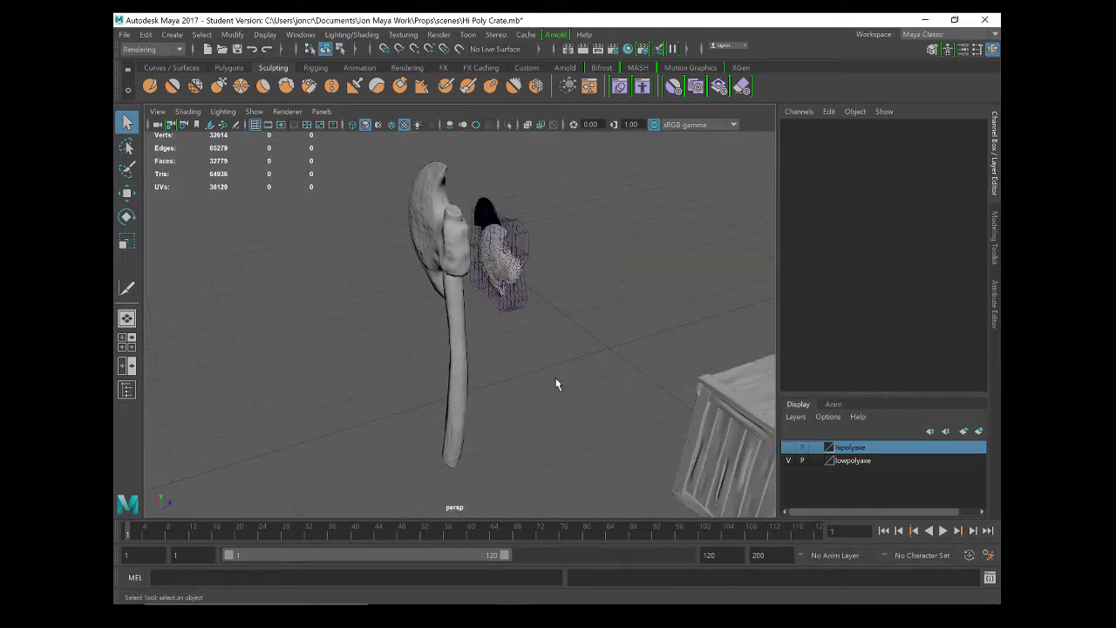